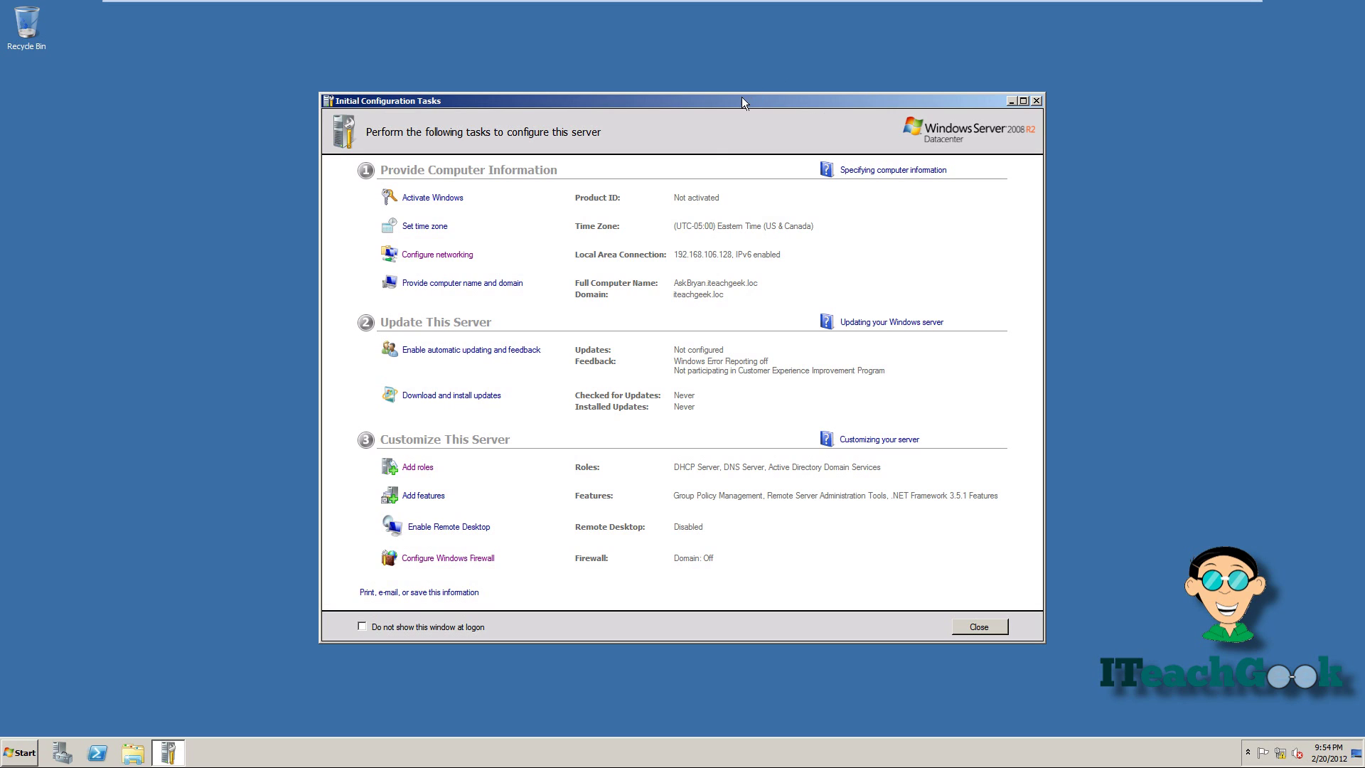
click(430, 468)
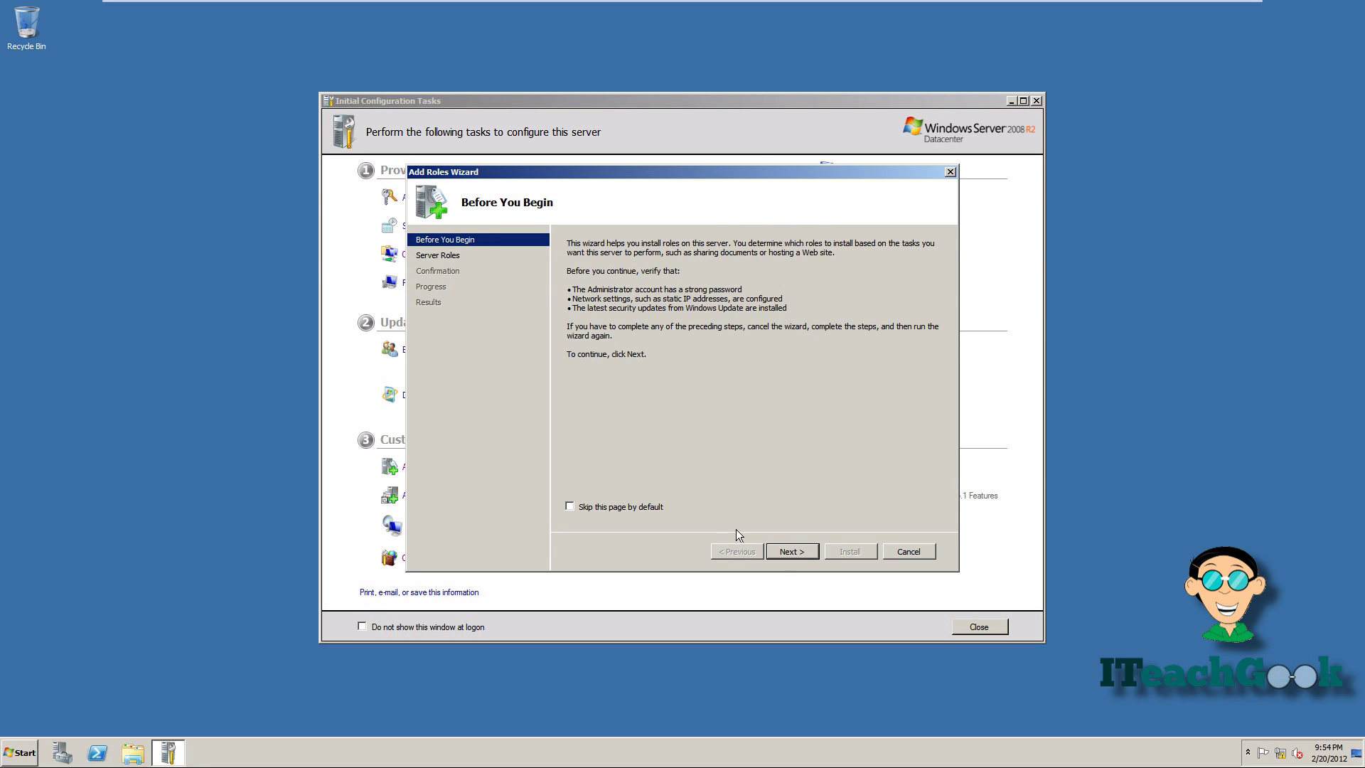
click(790, 552)
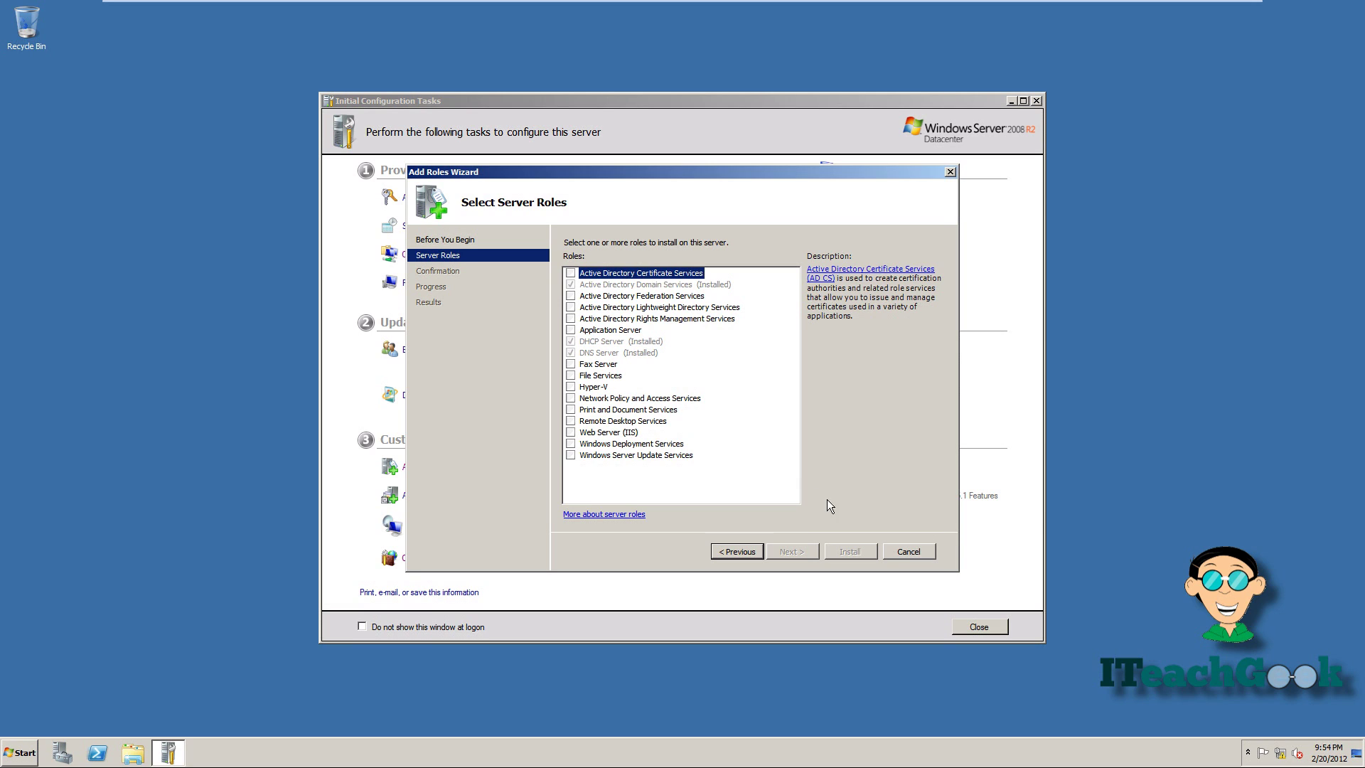
click(891, 552)
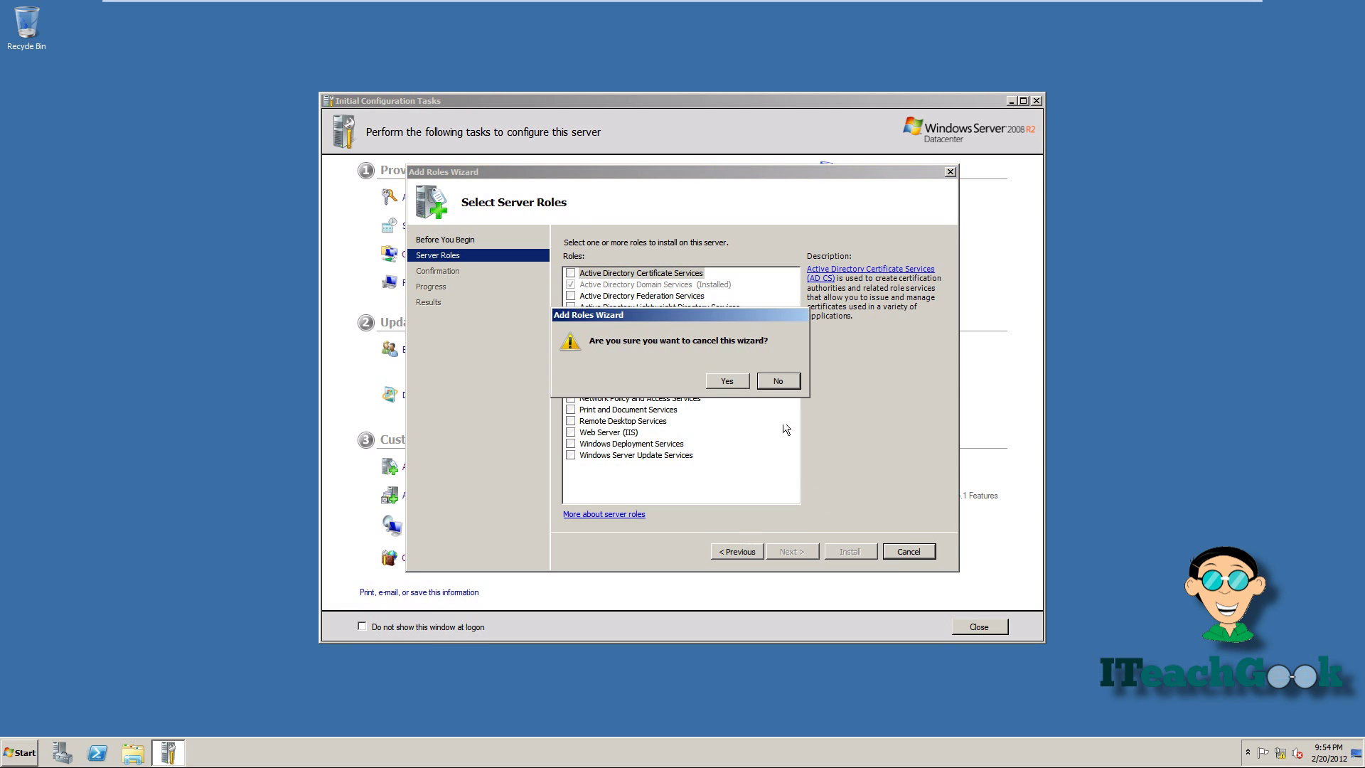
click(728, 381)
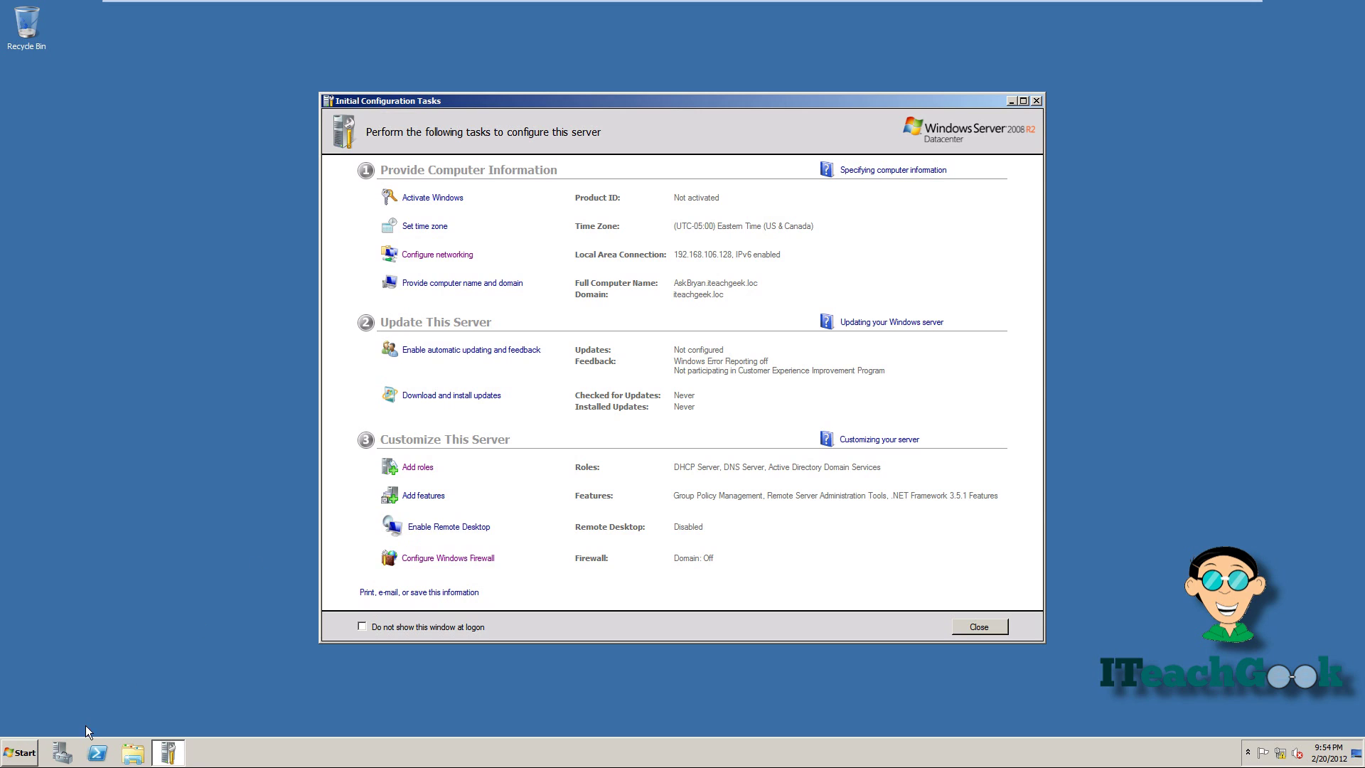
- Create a new folder named share at the root of Local Disk (C:)
click(25, 747)
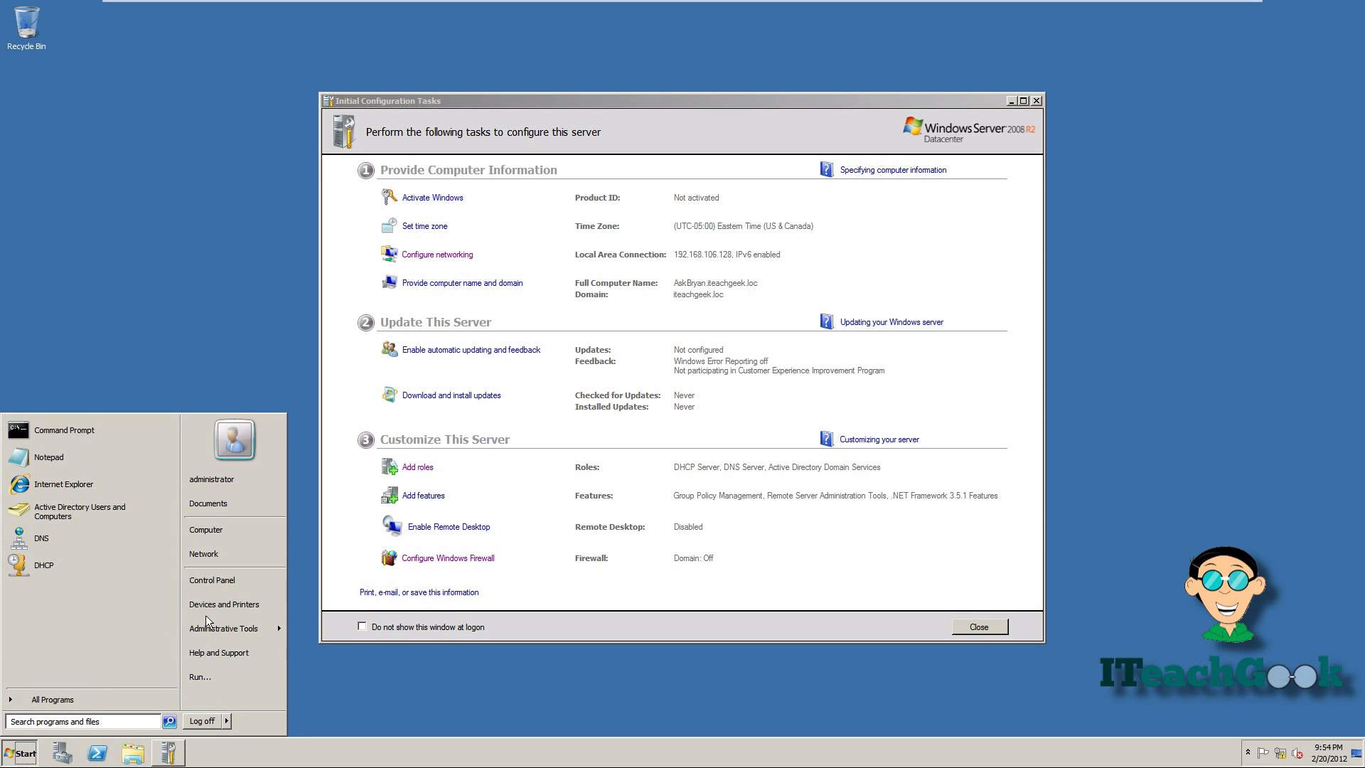
click(248, 532)
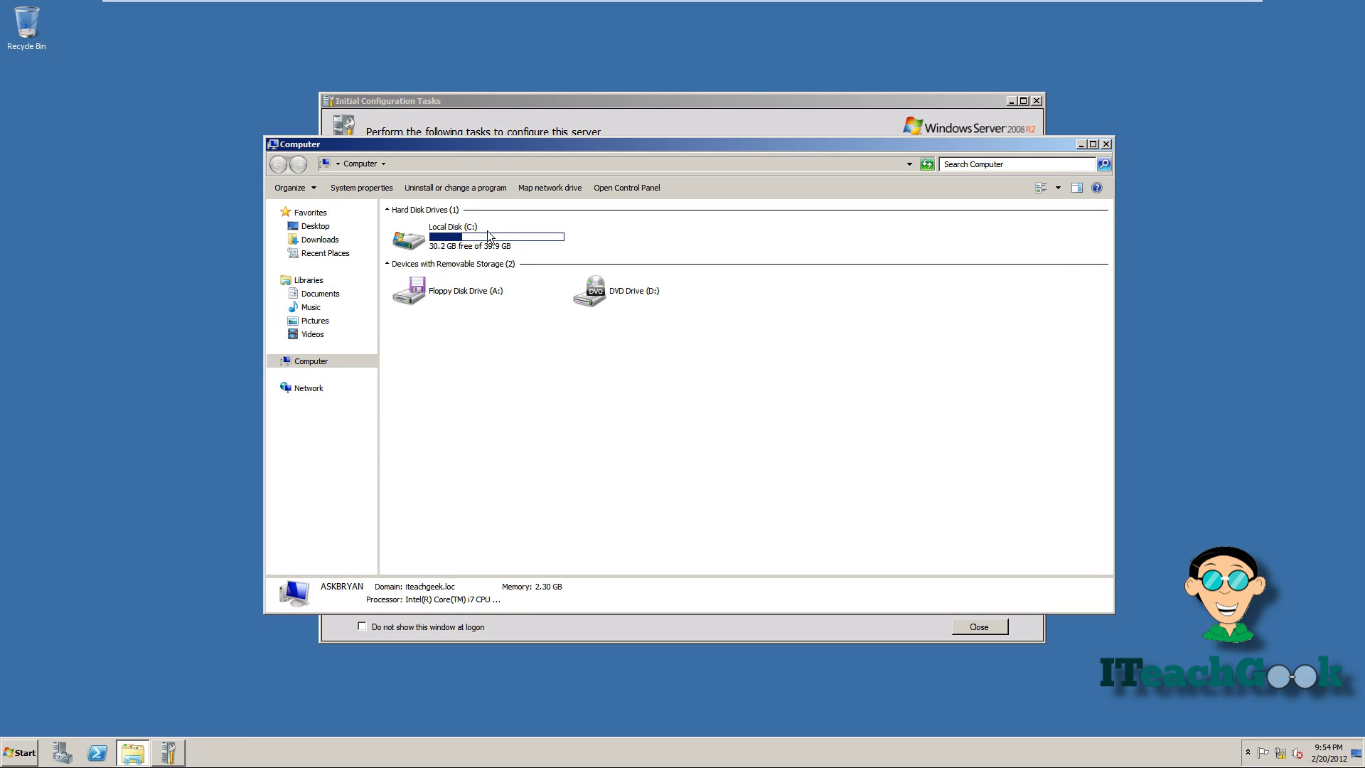
double_click(489, 235)
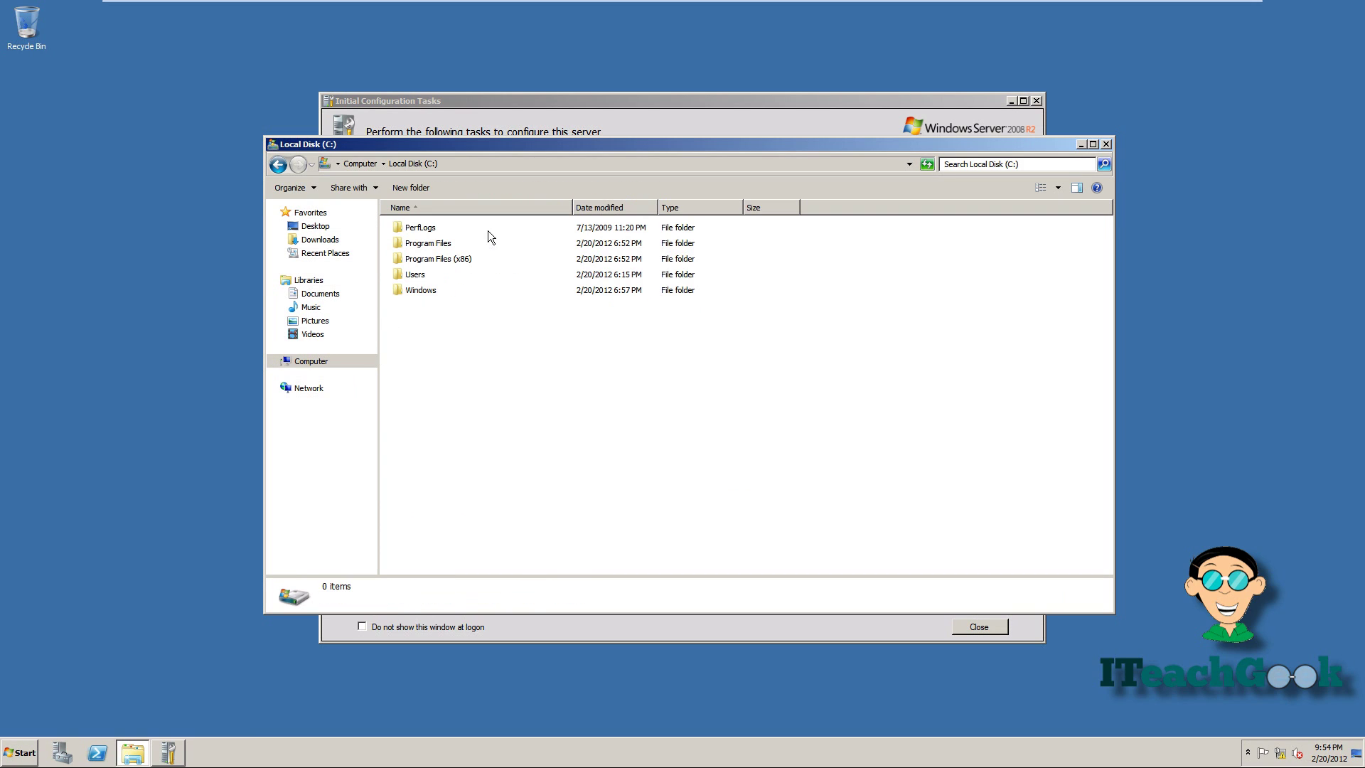
right_click(479, 335)
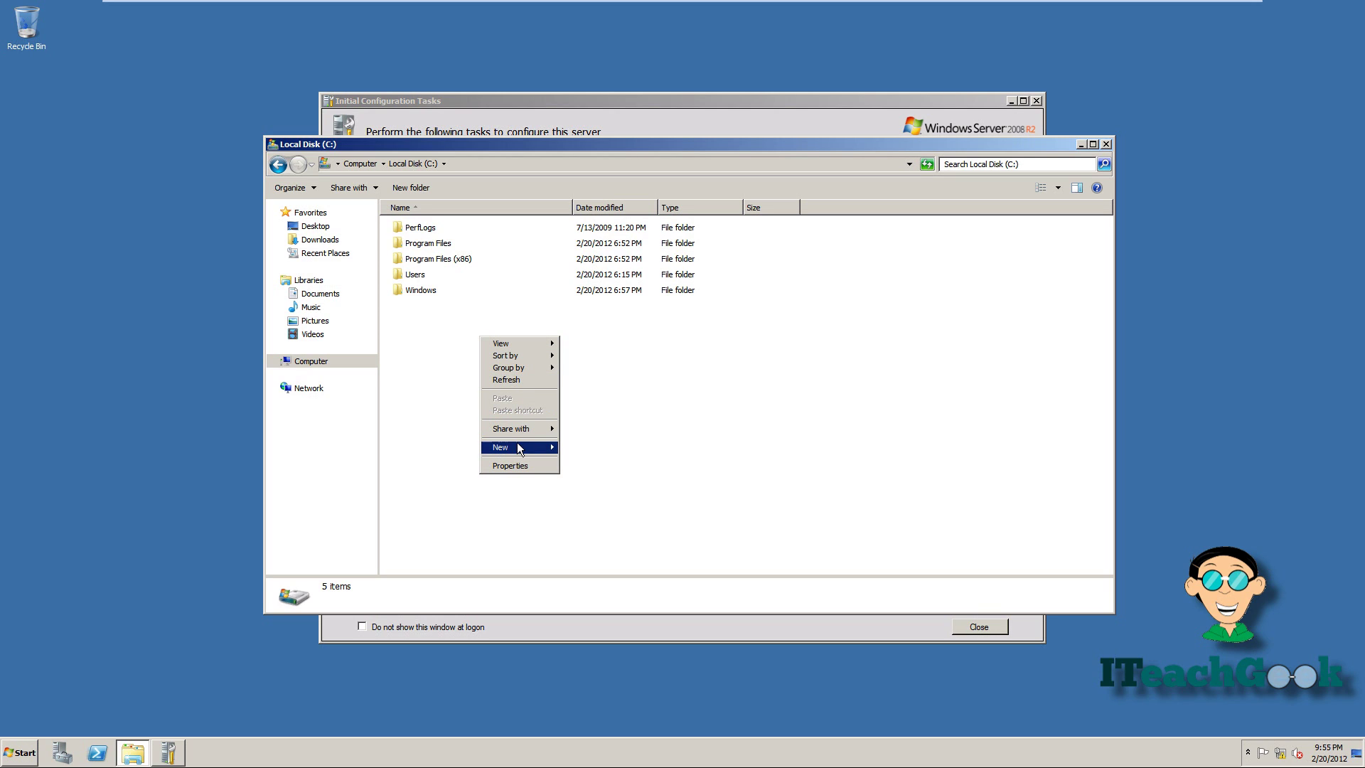
mouse_move(517, 445)
click(569, 446)
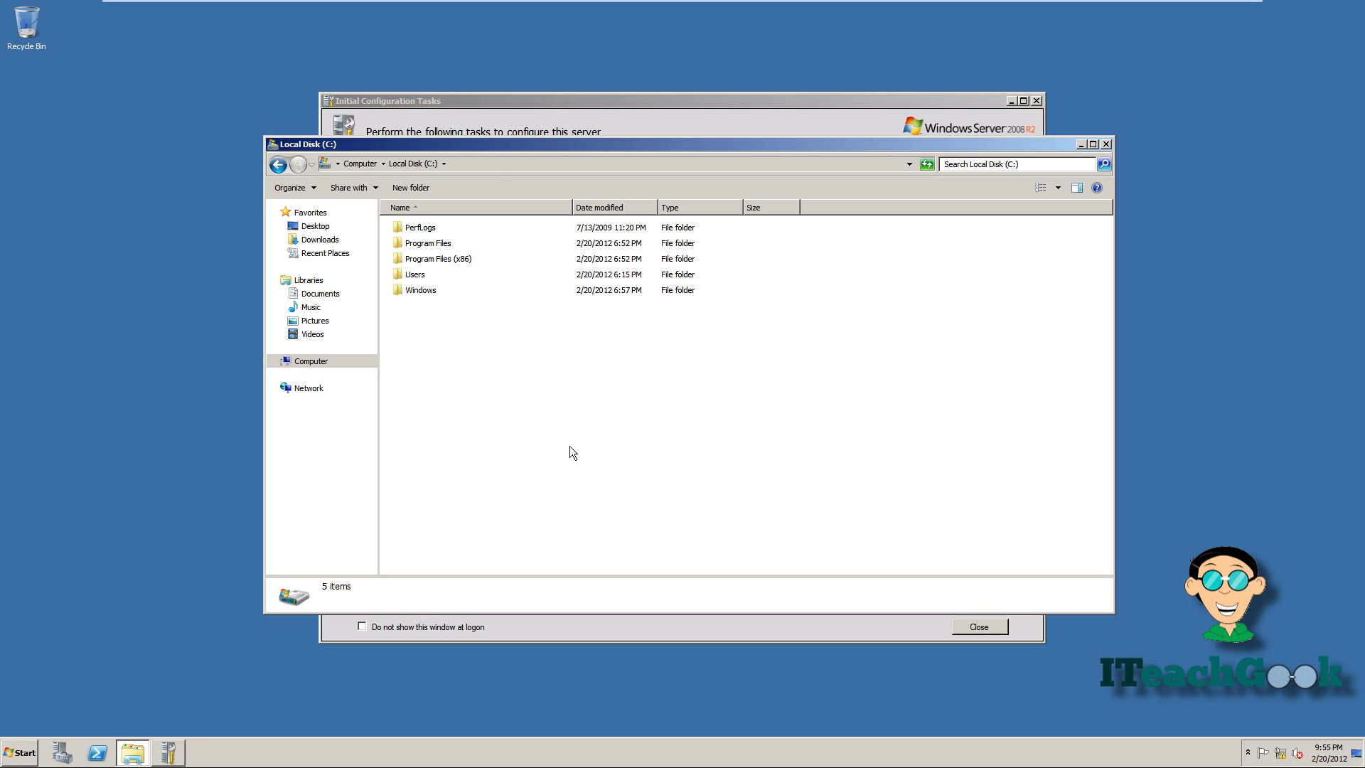
text(s)
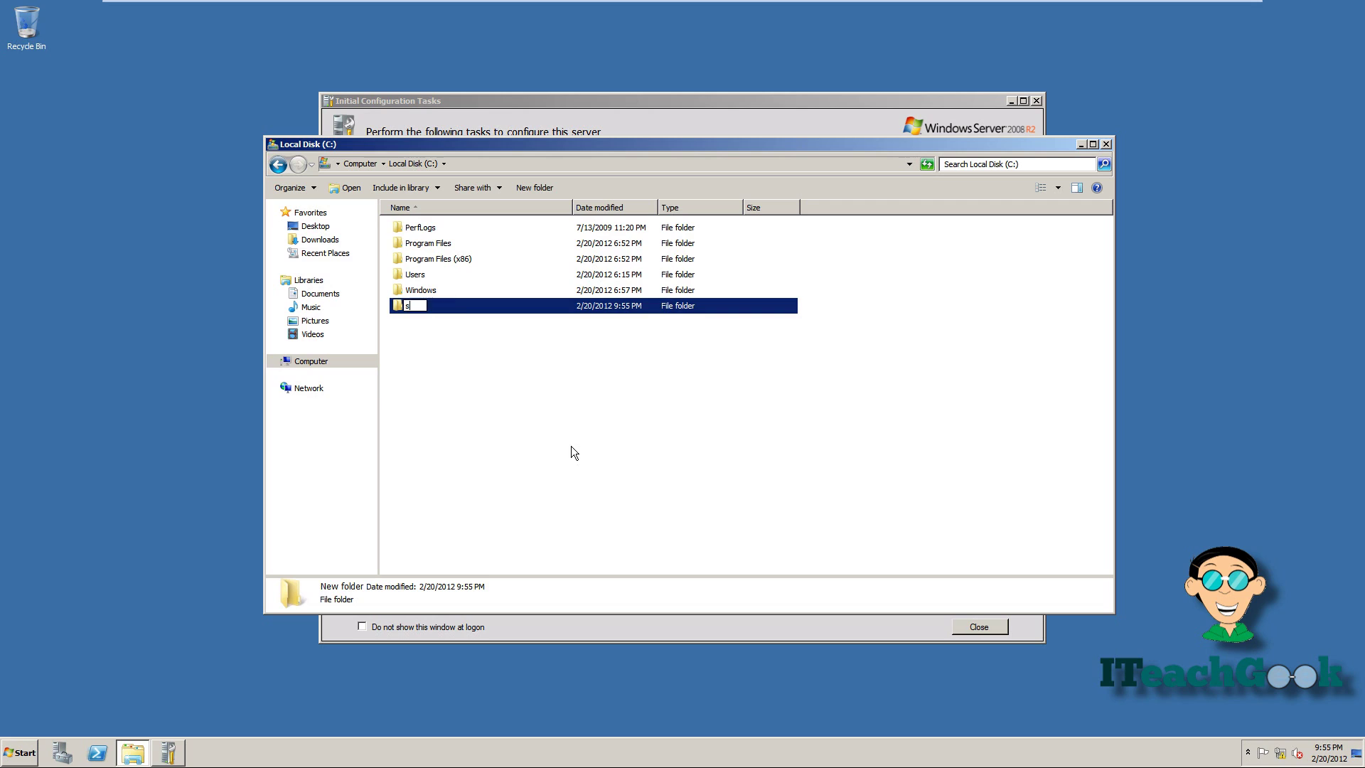
text(hare)
key(Return)
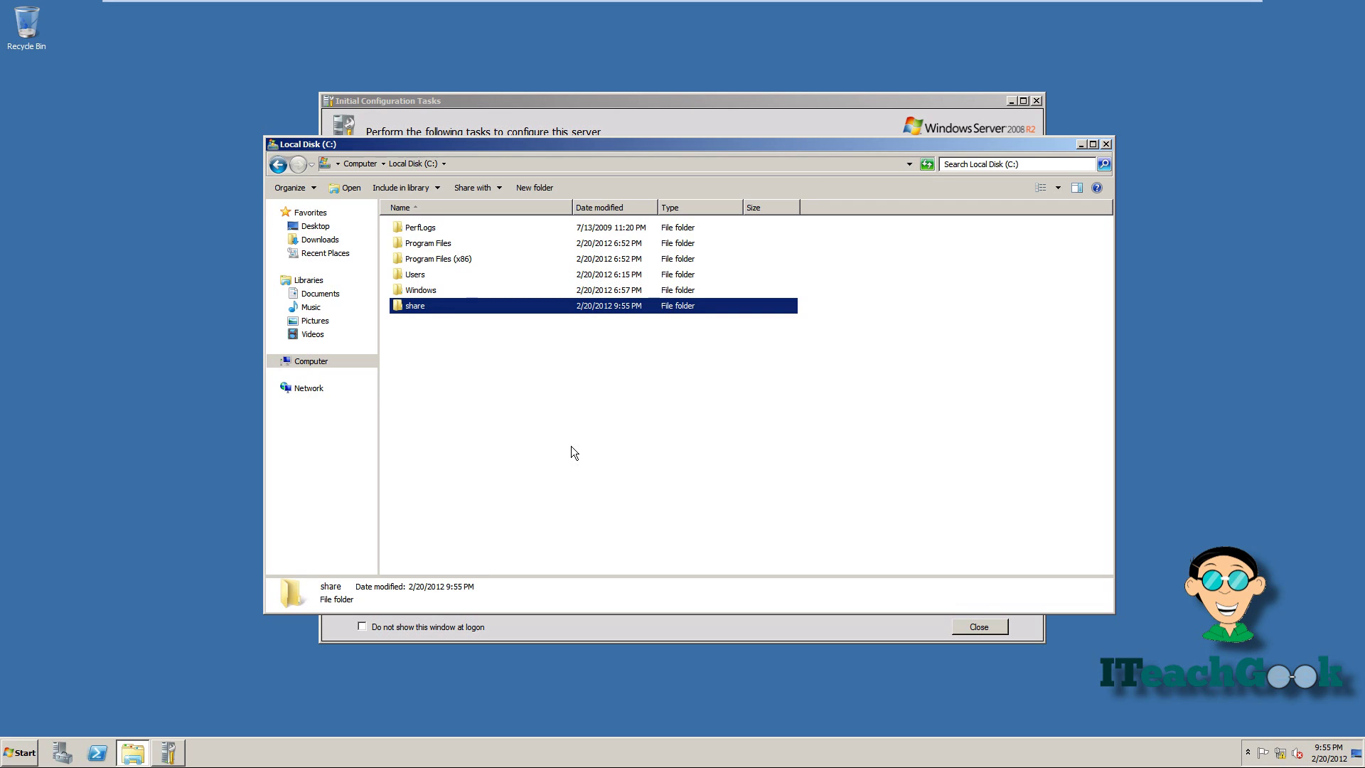
- Share the share folder on the network through its File Sharing properties, keeping the default people and permission levels
right_click(566, 311)
click(587, 484)
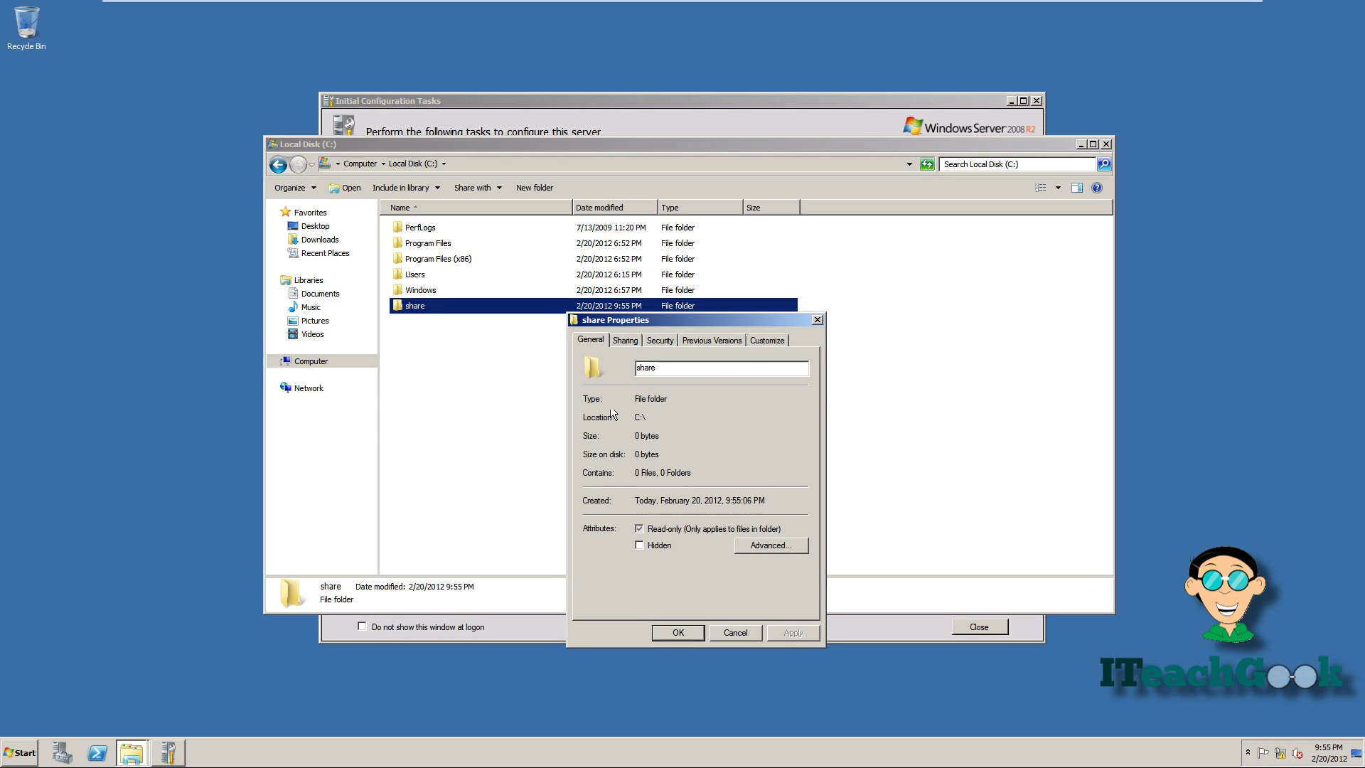
click(626, 341)
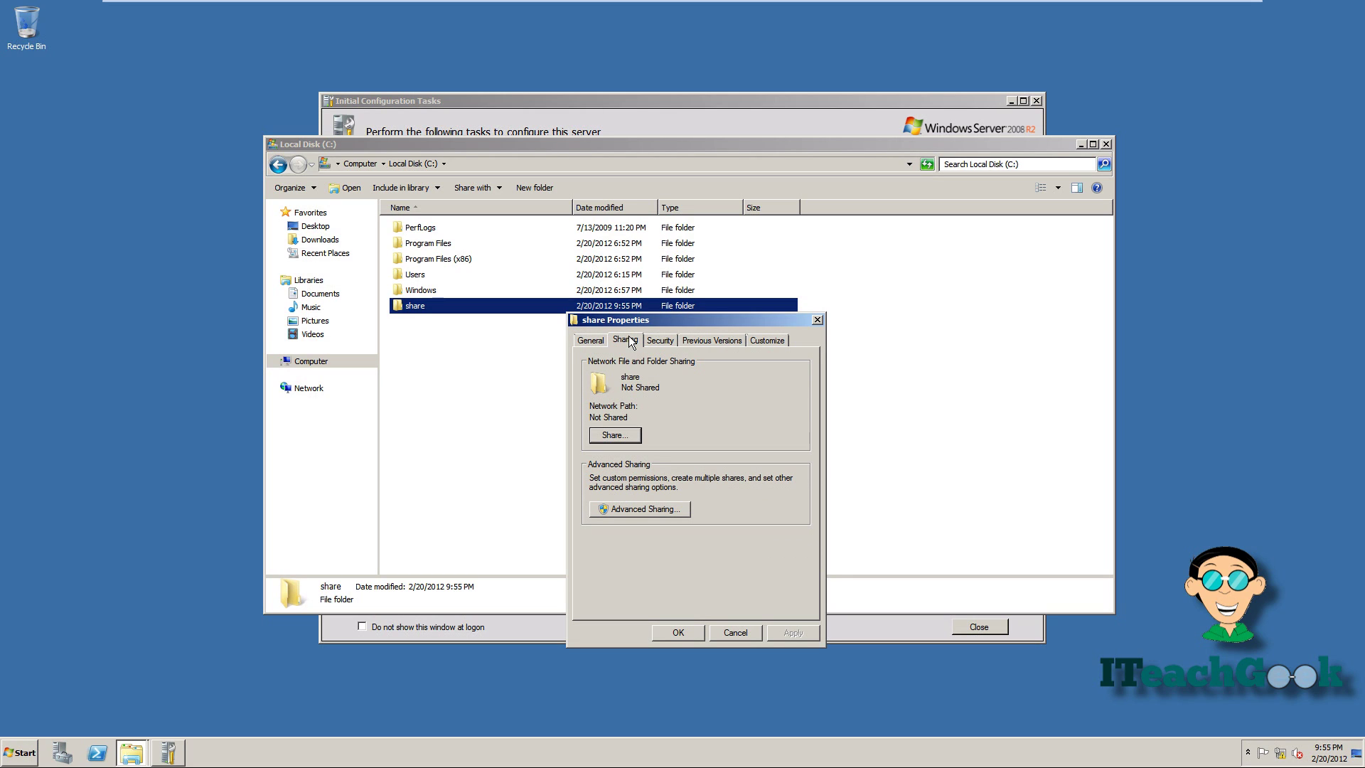
click(615, 435)
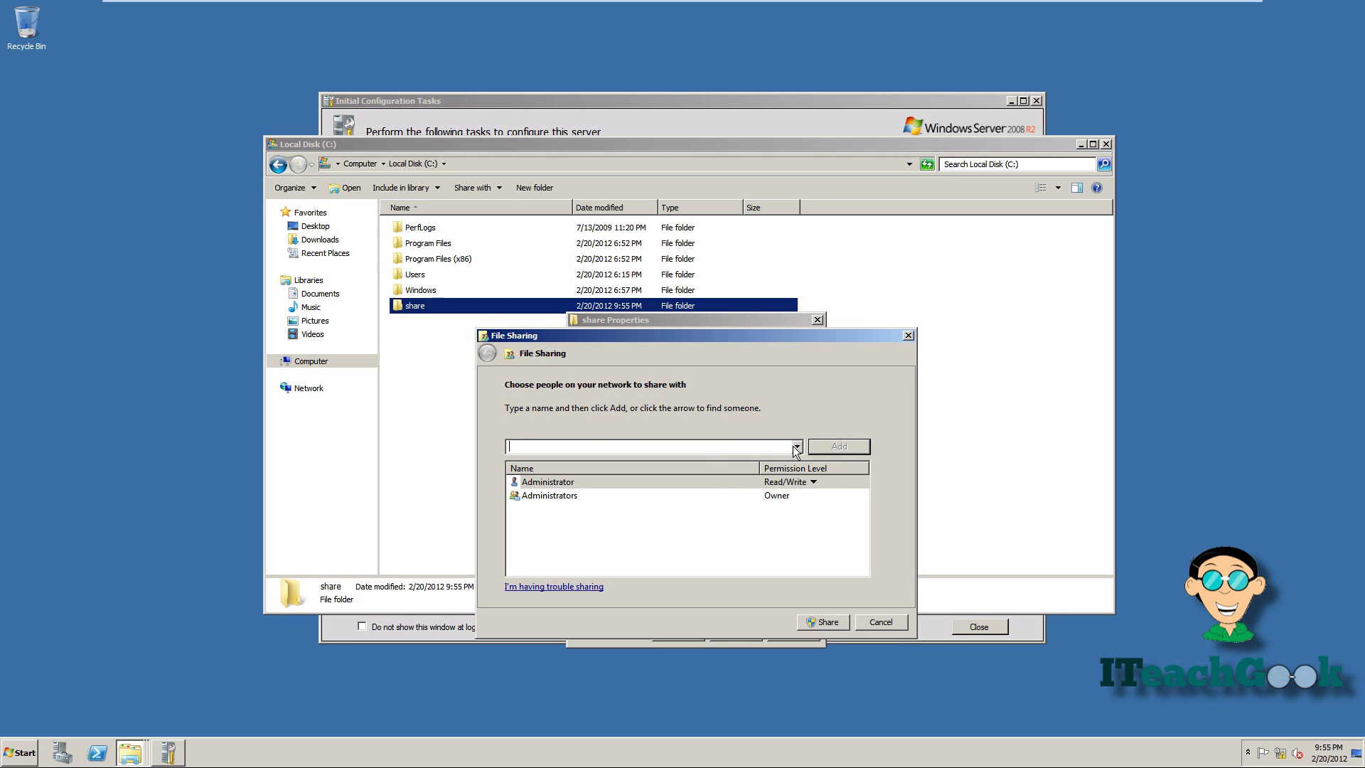
click(811, 623)
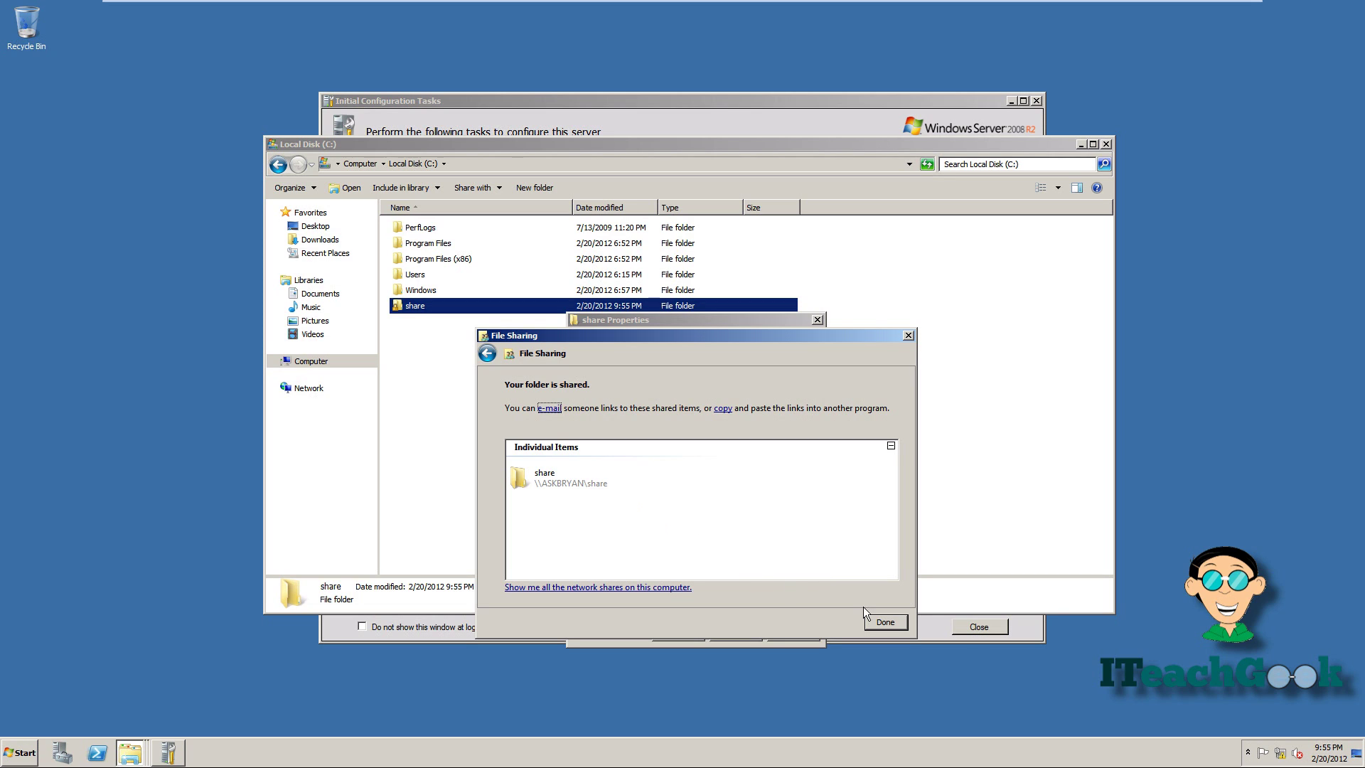
click(885, 622)
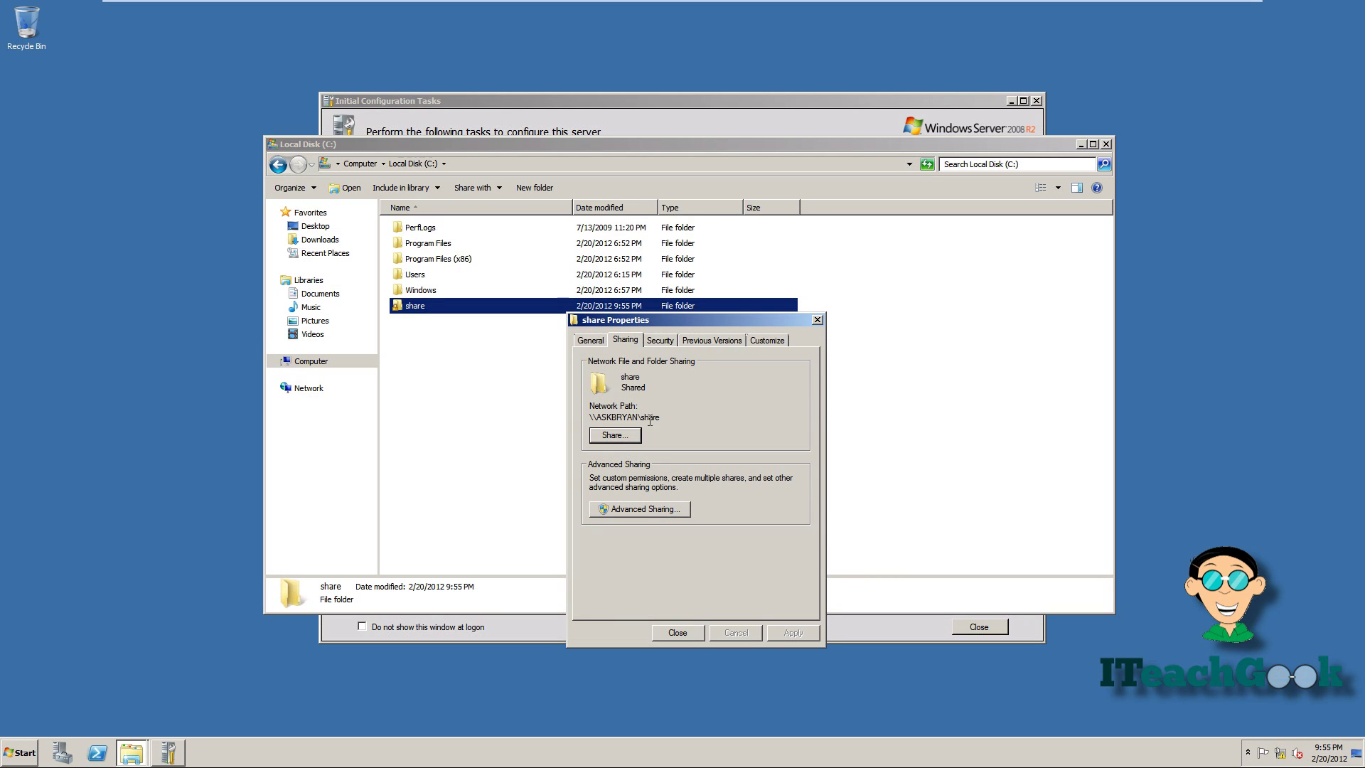
- Add the domain user's account as a new permission entry in the share folder's advanced security settings
click(658, 341)
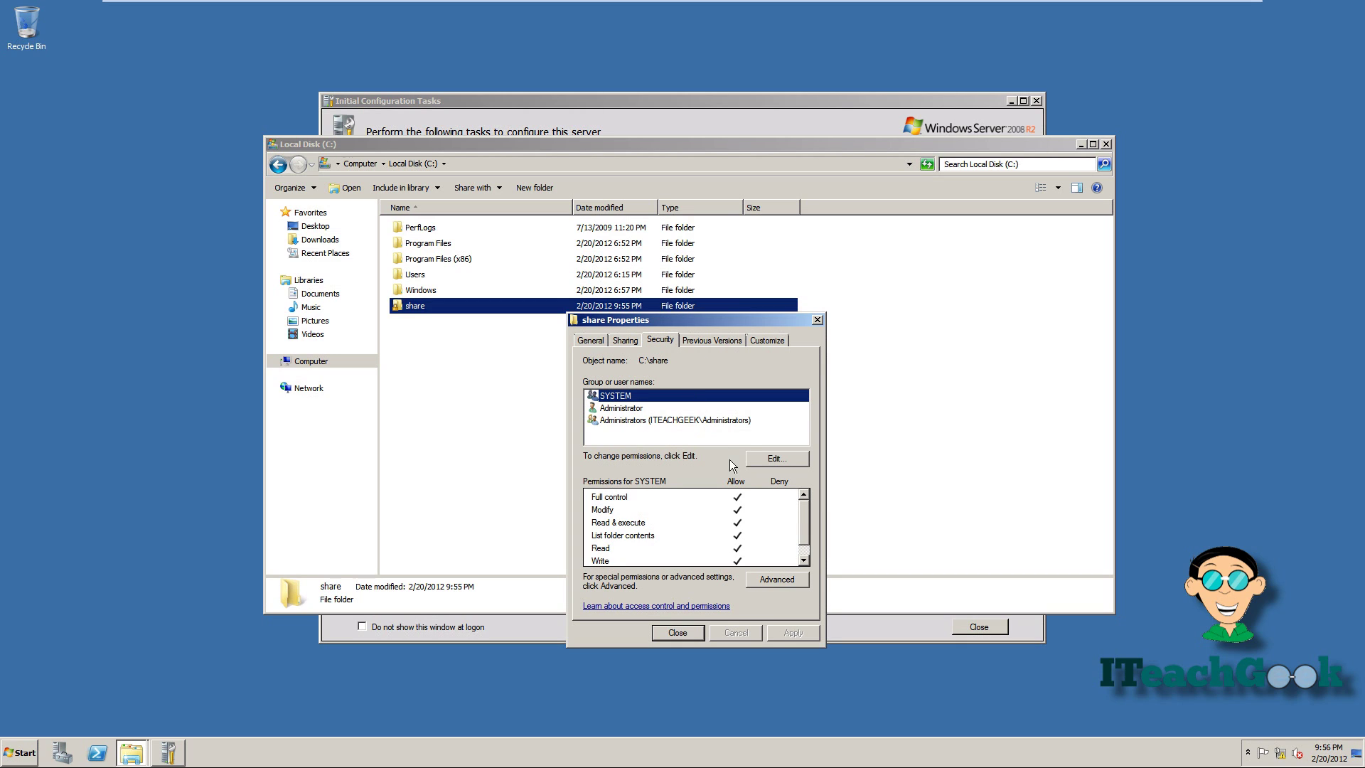
click(777, 580)
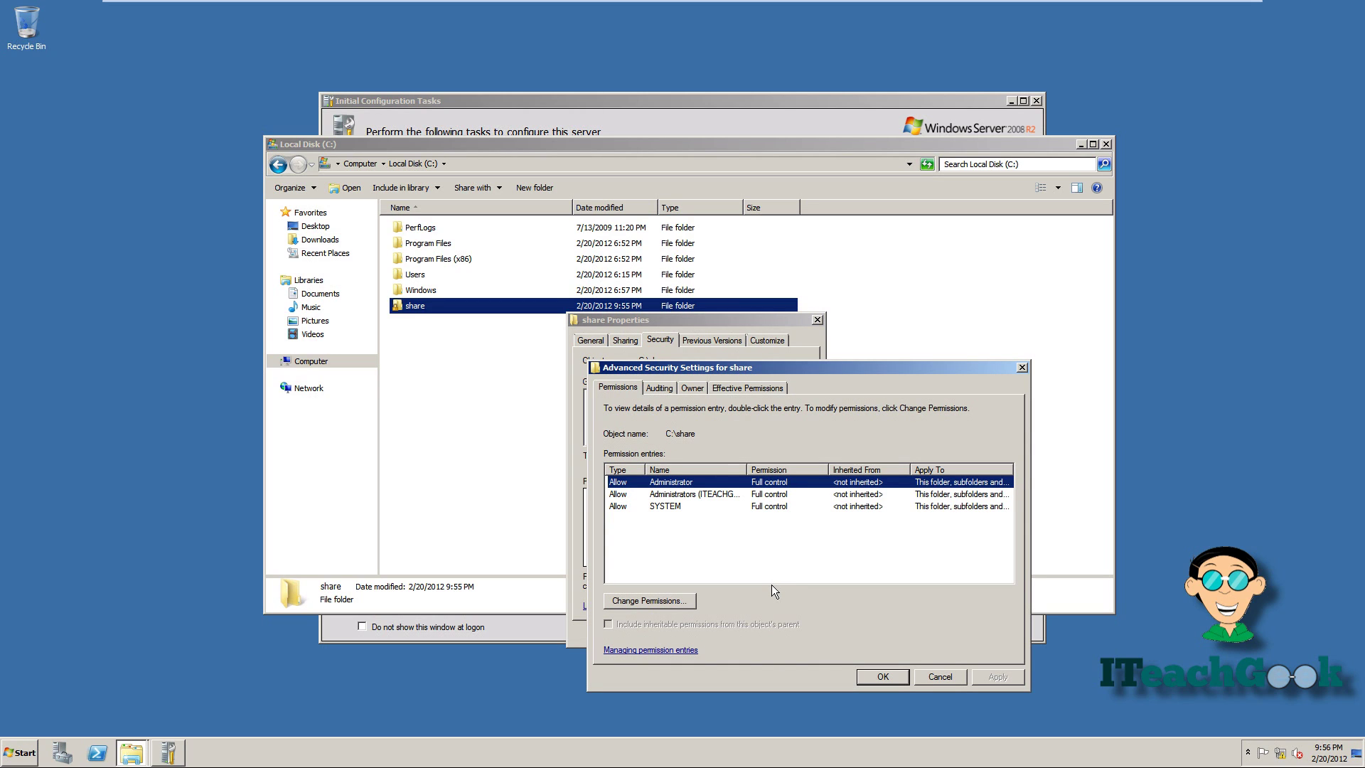
click(674, 599)
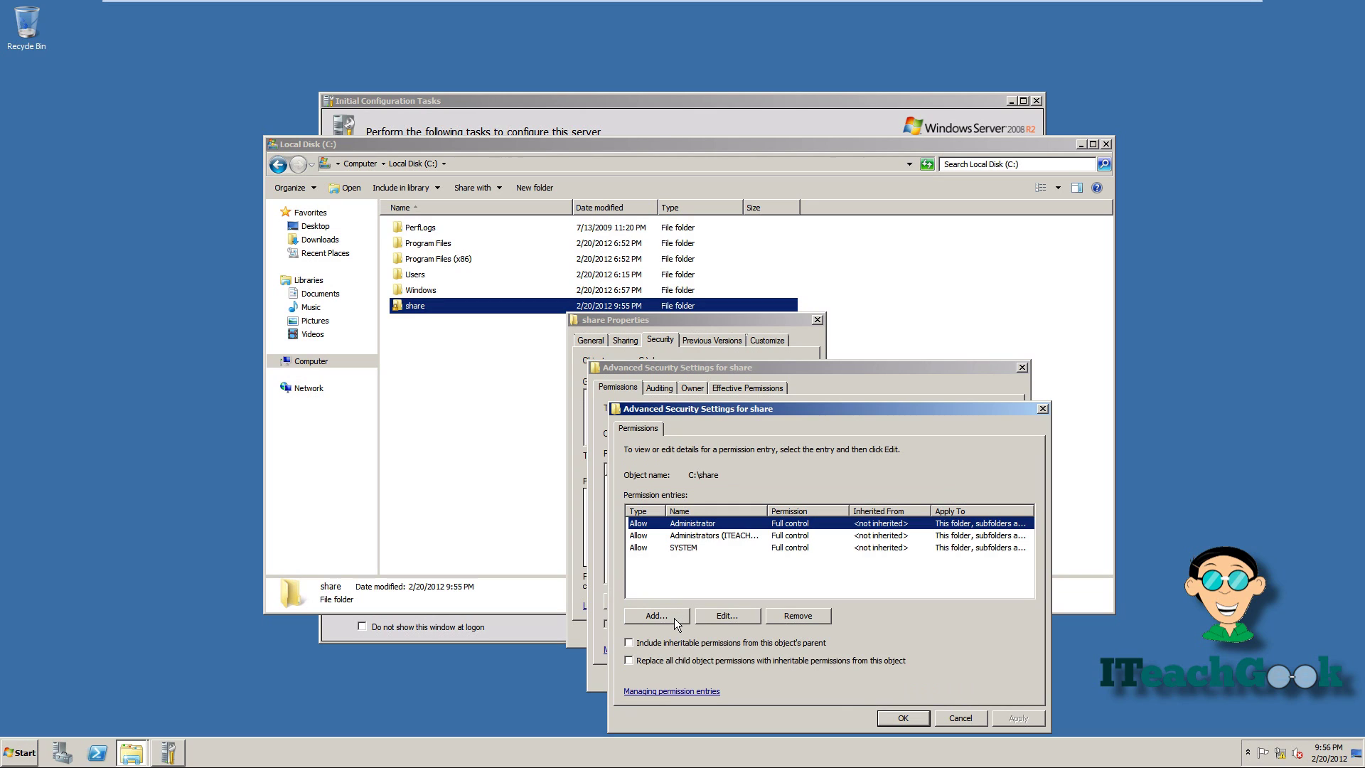
click(676, 620)
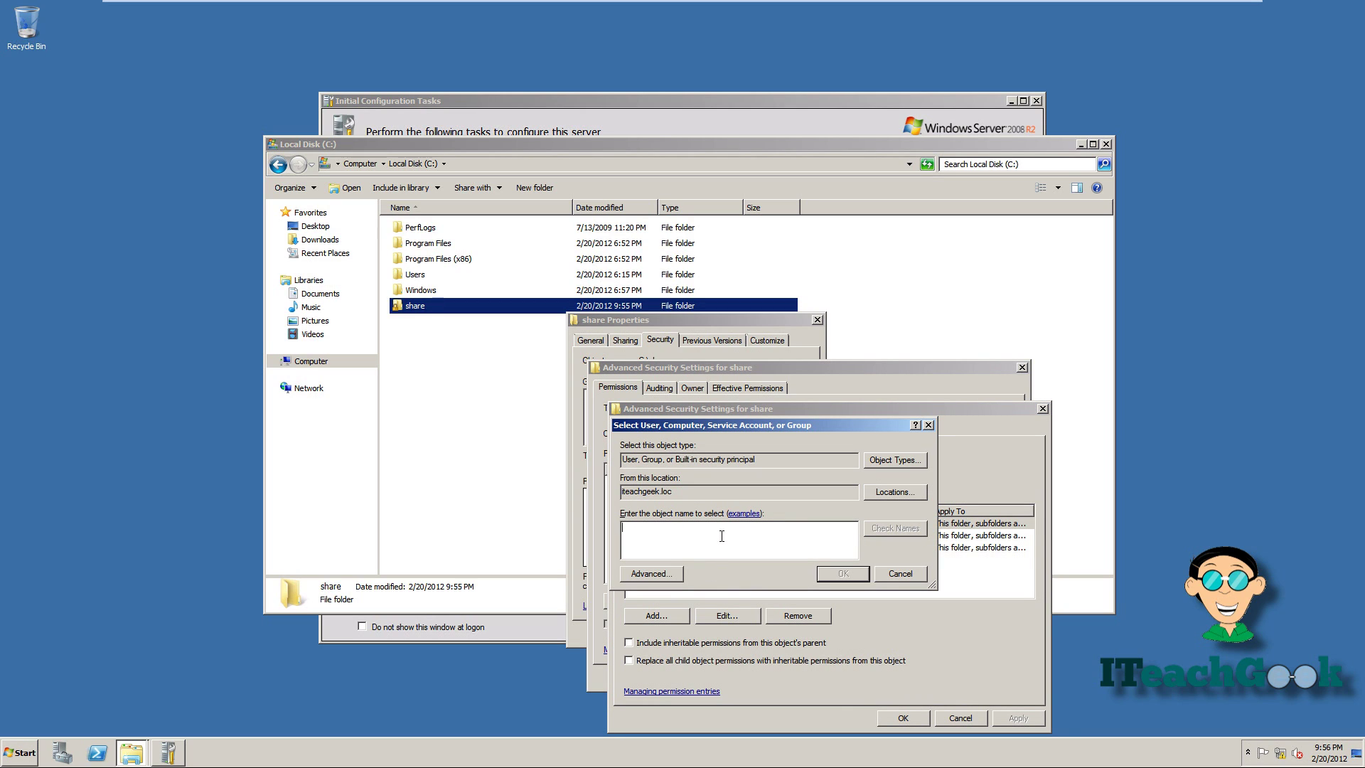
text(abryan)
click(872, 528)
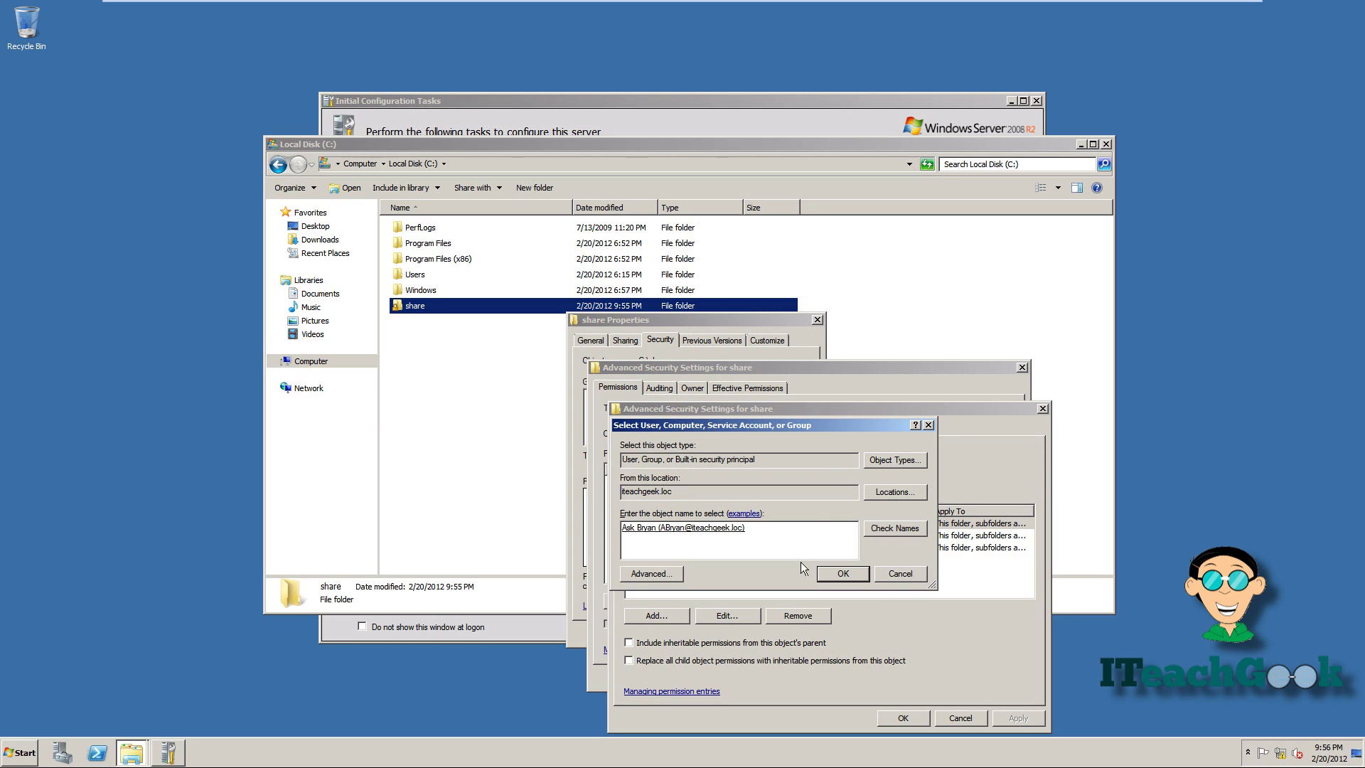
click(848, 575)
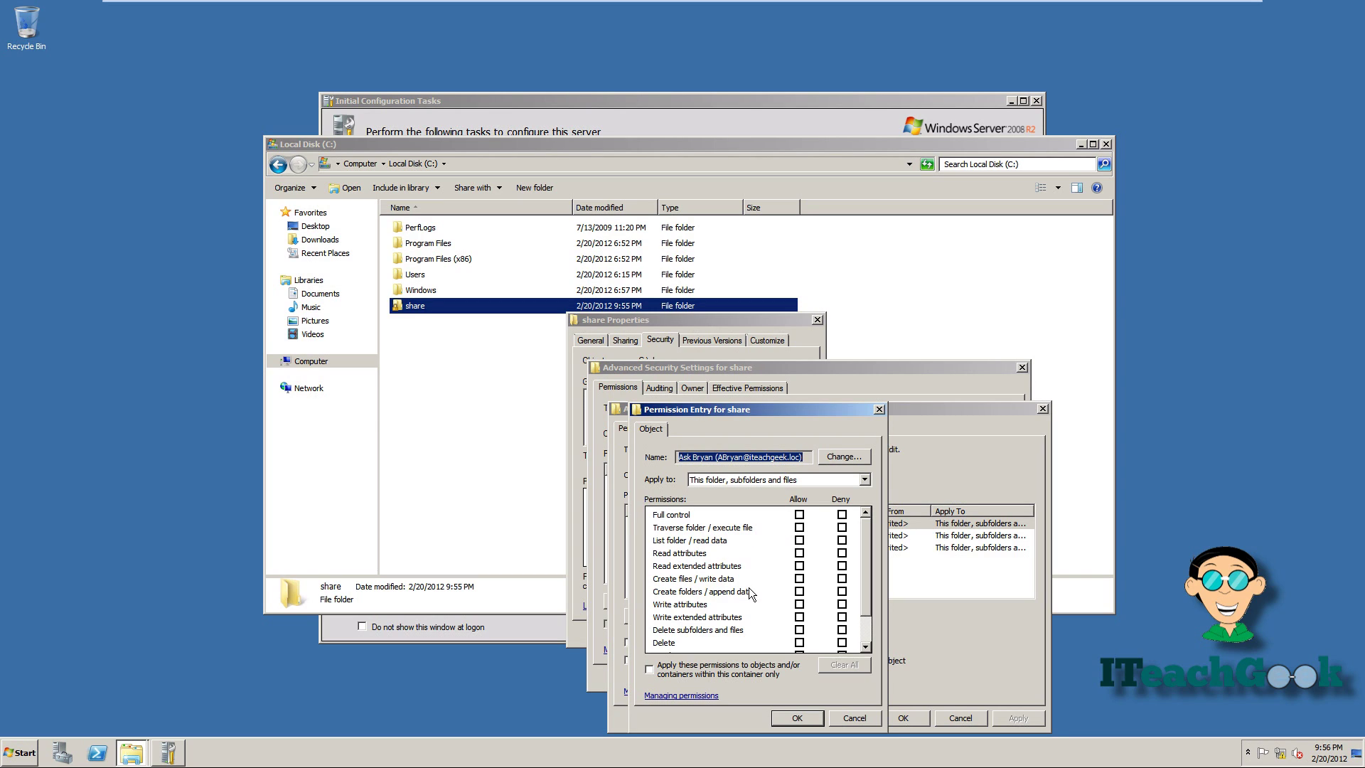
- Allow the added user Read attributes, Read extended attributes, Delete and Read permissions, and apply the entry to the share folder
click(799, 552)
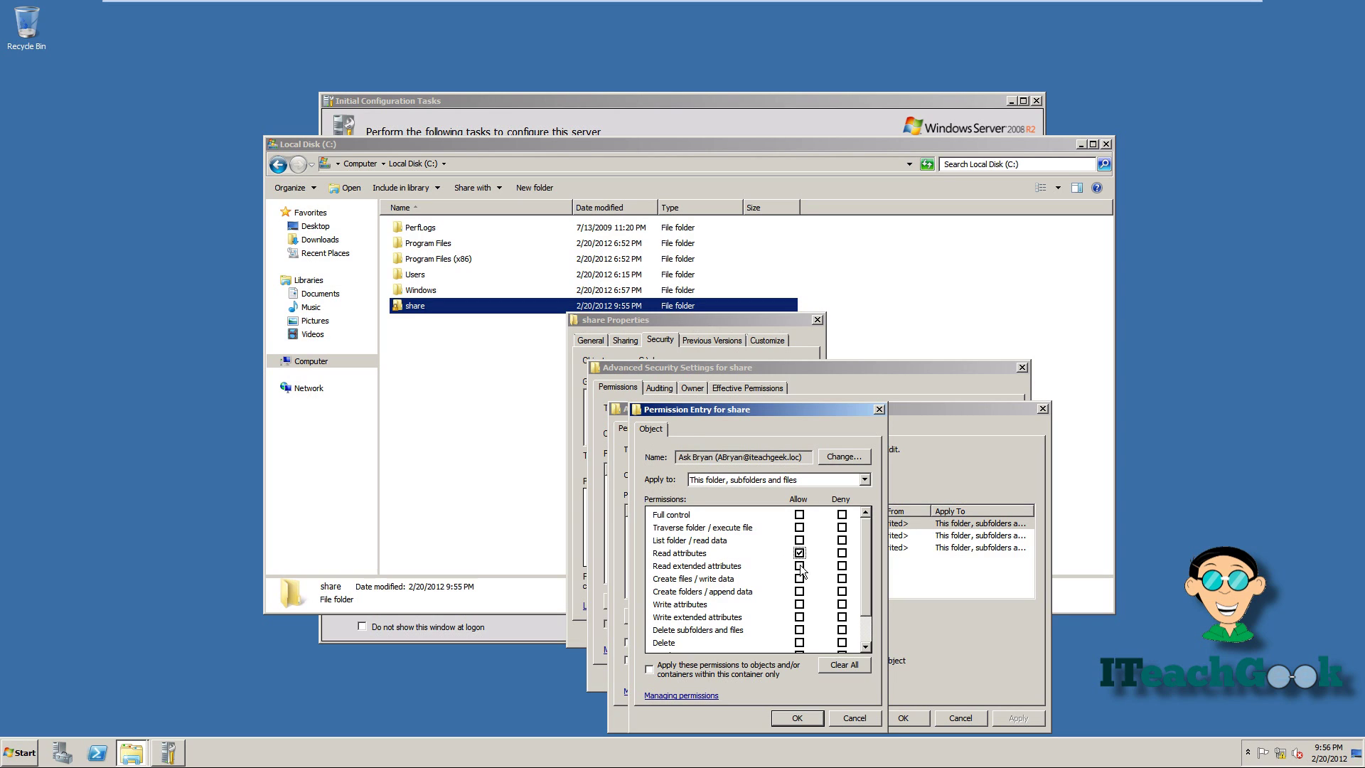
click(800, 566)
drag(868, 552, 867, 582)
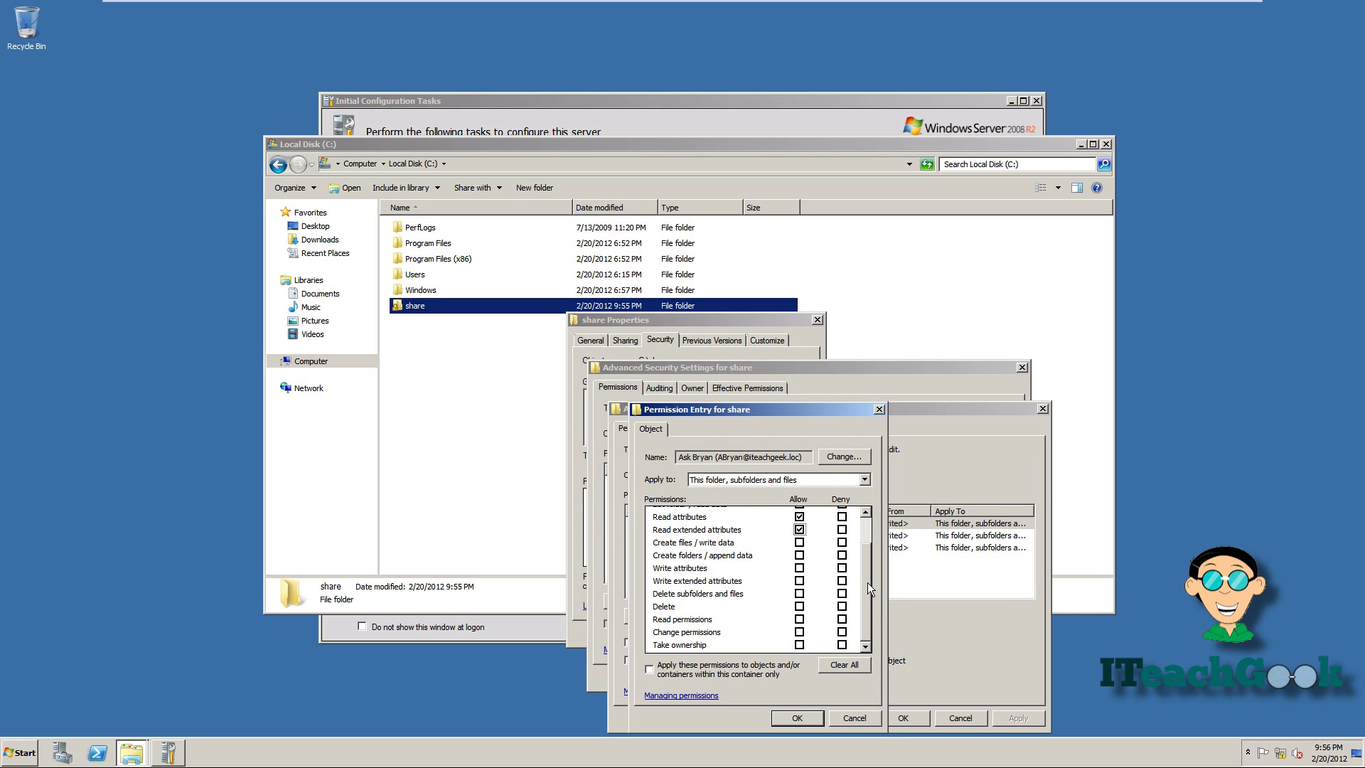
click(798, 607)
click(799, 620)
mouse_move(866, 600)
mouse_down()
mouse_move(856, 561)
mouse_move(857, 609)
mouse_up()
click(797, 716)
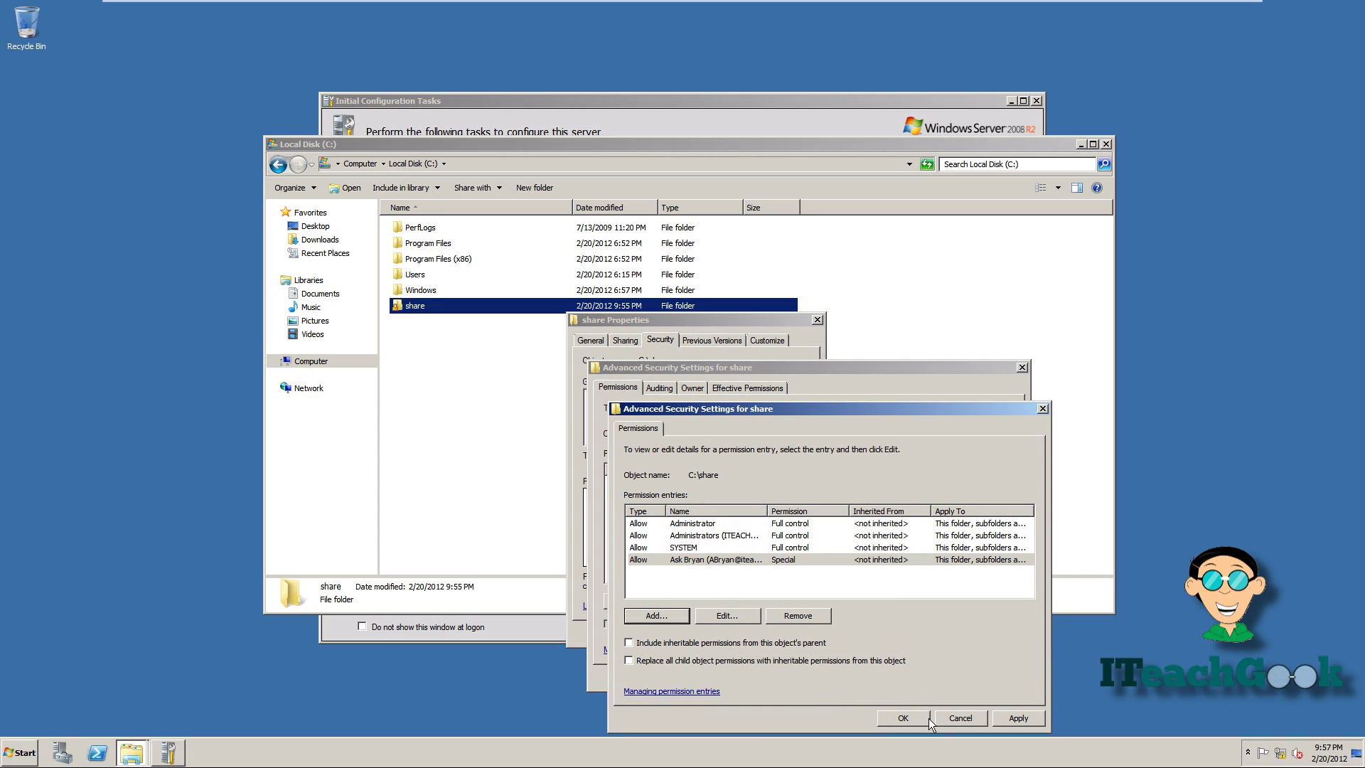
click(910, 718)
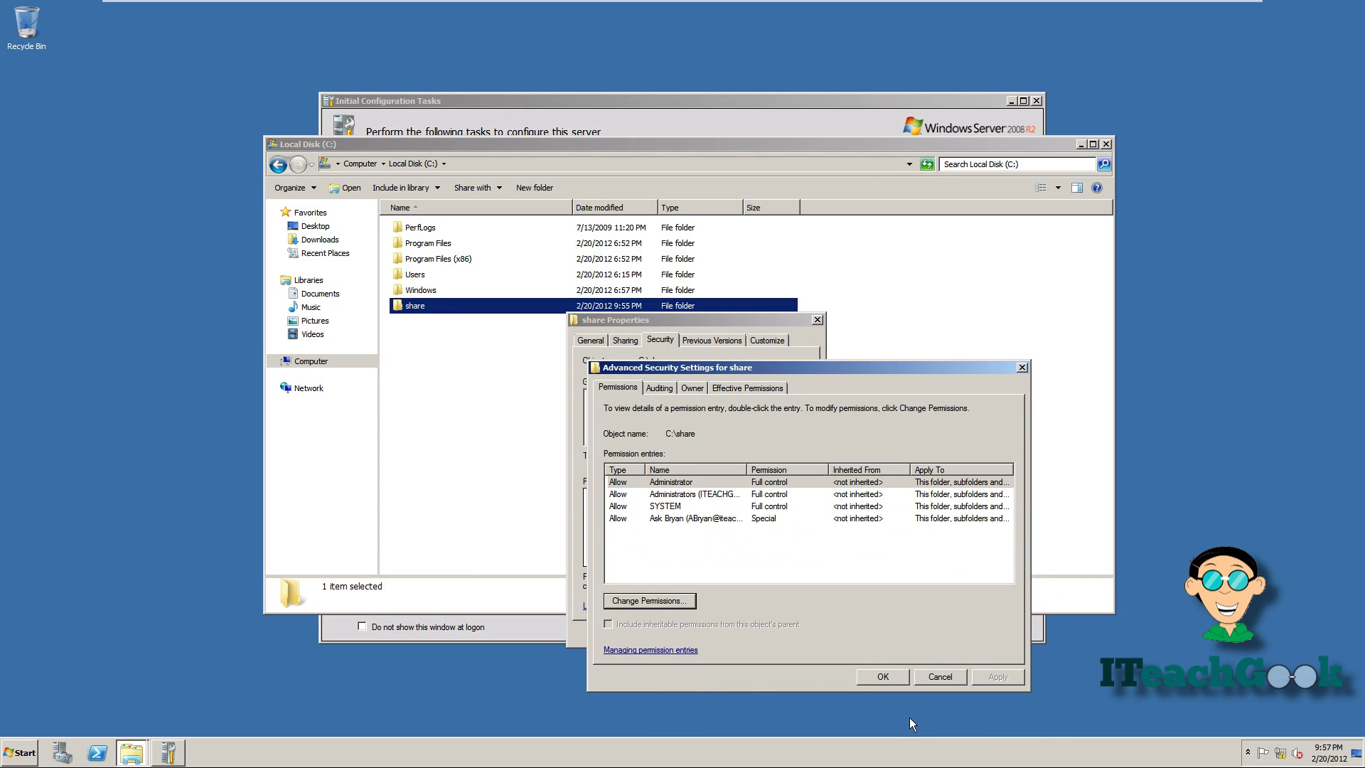
click(883, 677)
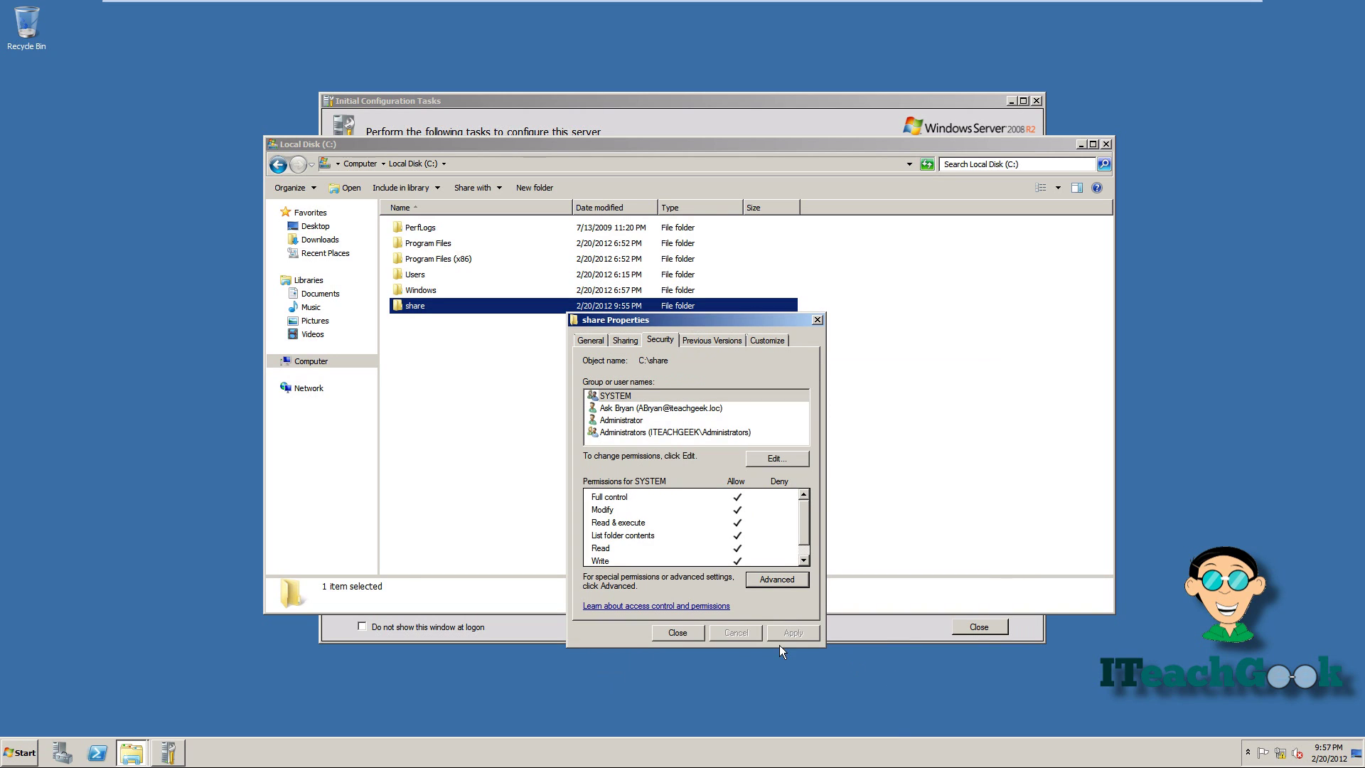
click(681, 632)
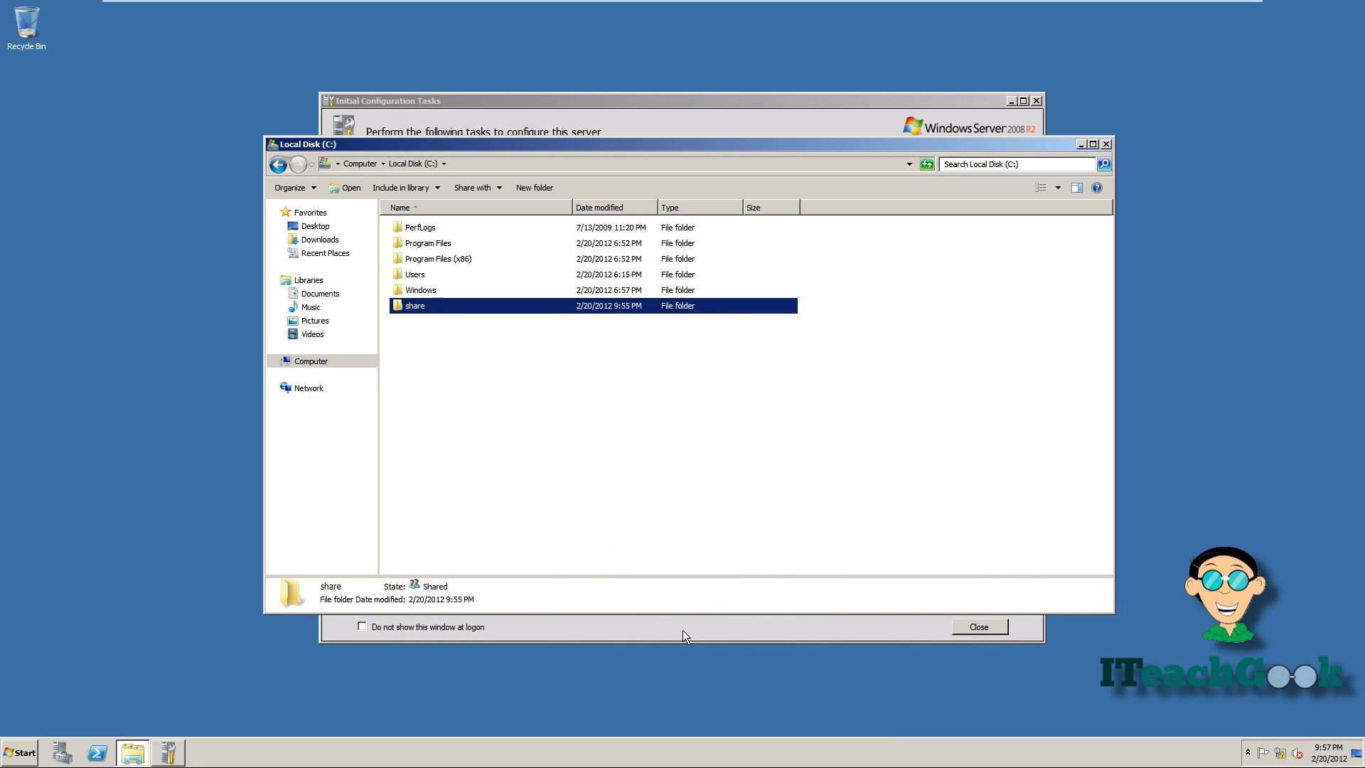
- Create a new text document inside the share folder, keeping its default name
double_click(586, 307)
right_click(586, 308)
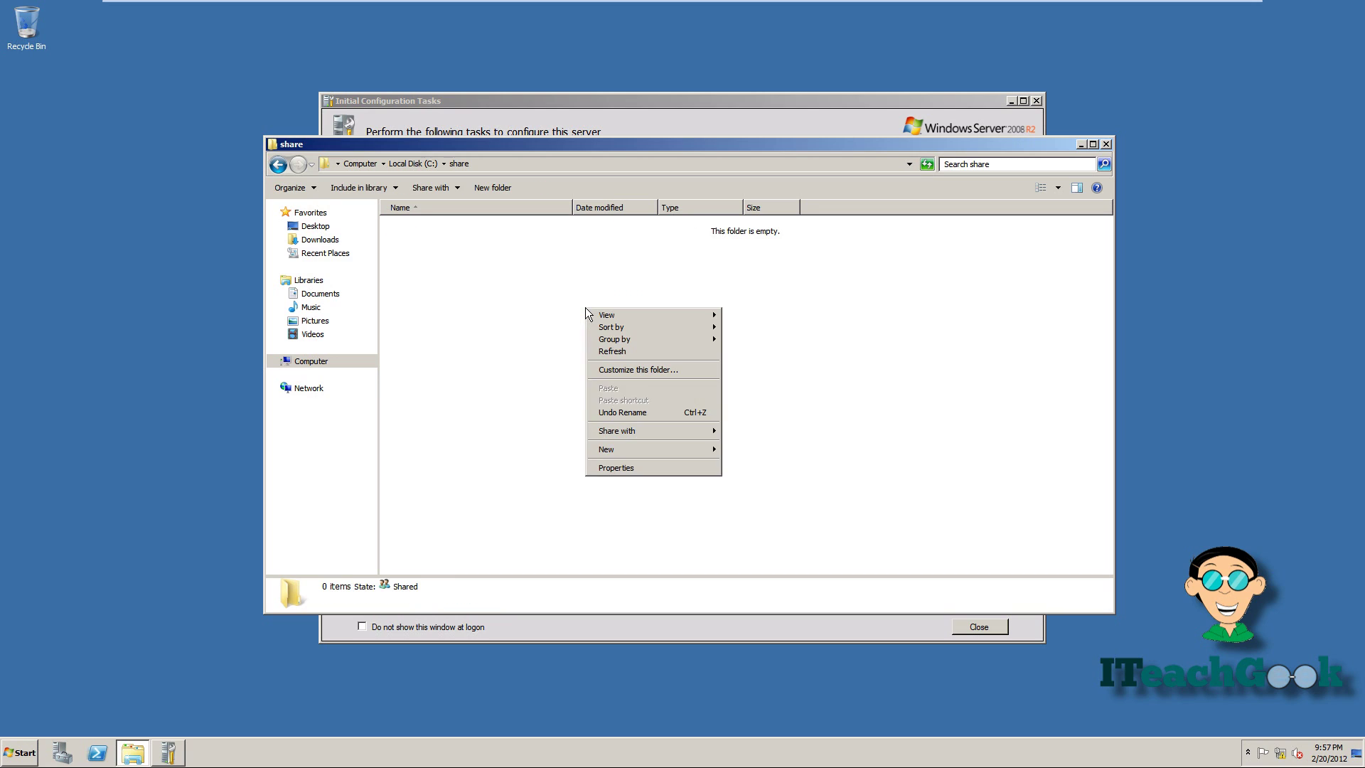
mouse_move(680, 450)
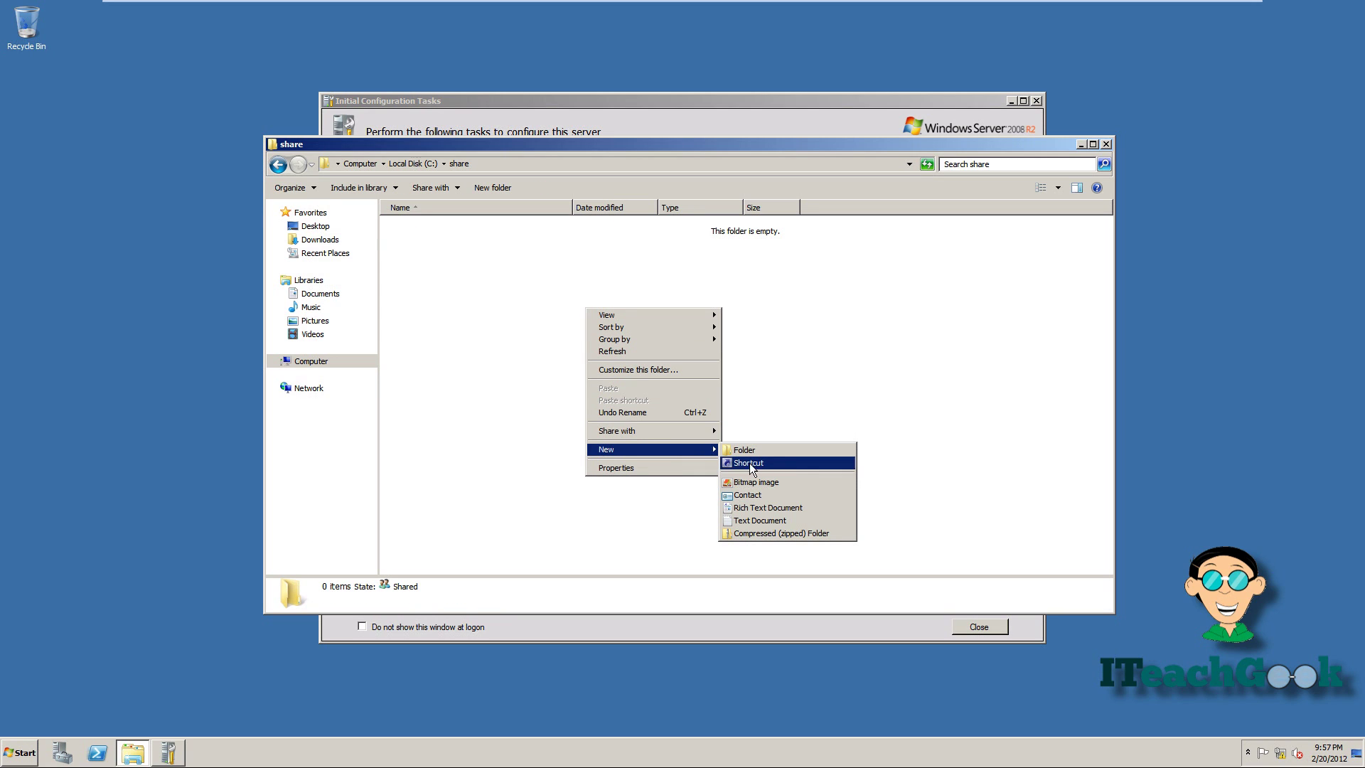
click(785, 519)
click(490, 302)
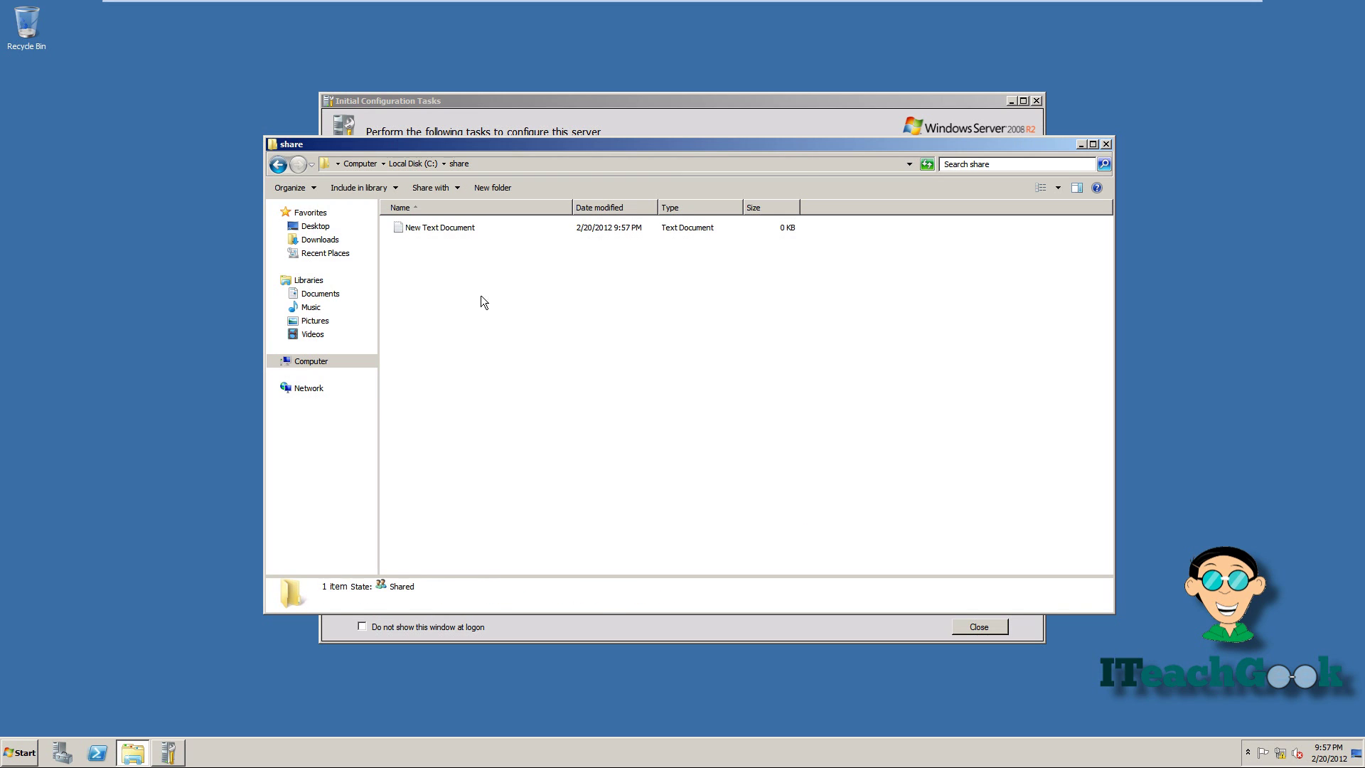
- Enter "Can You See This!!!!!" in the new text document, save it, and close the document and the folder window
double_click(458, 230)
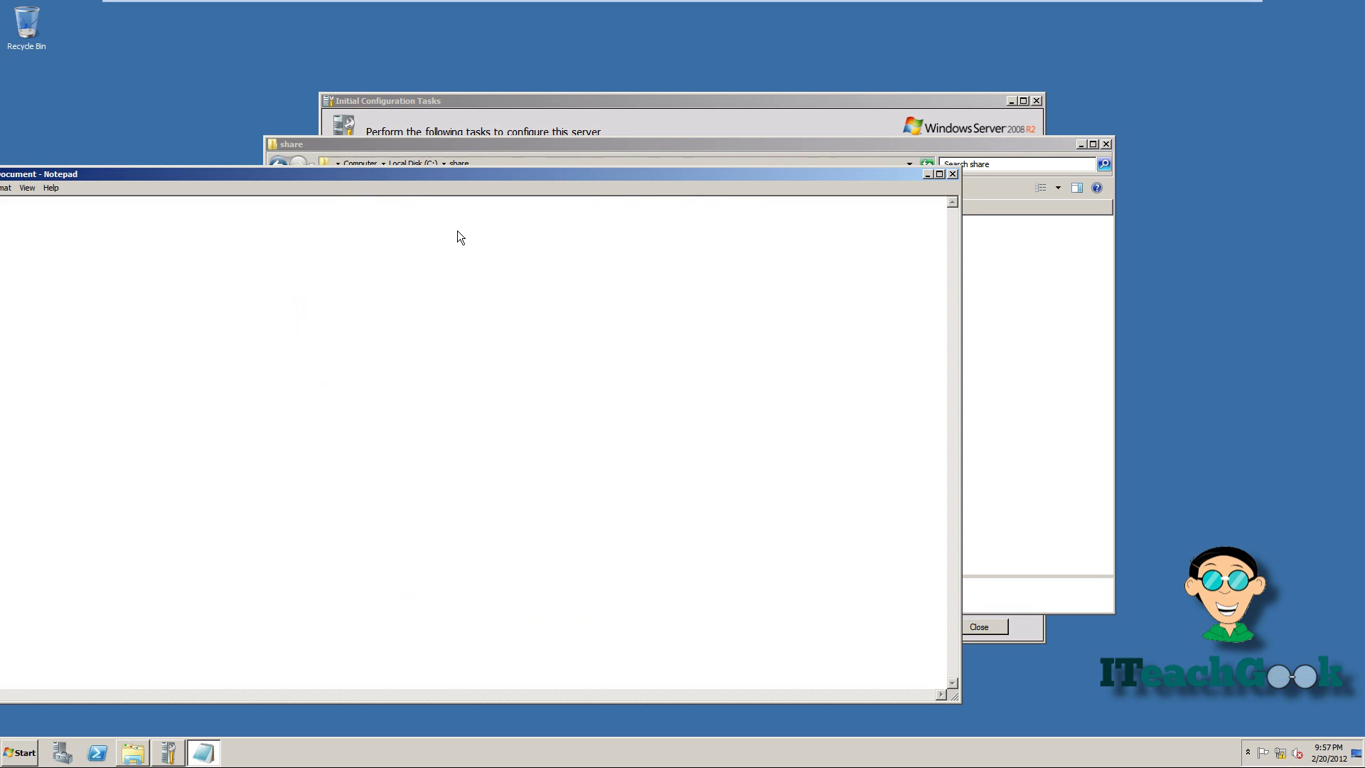
drag(483, 179, 698, 173)
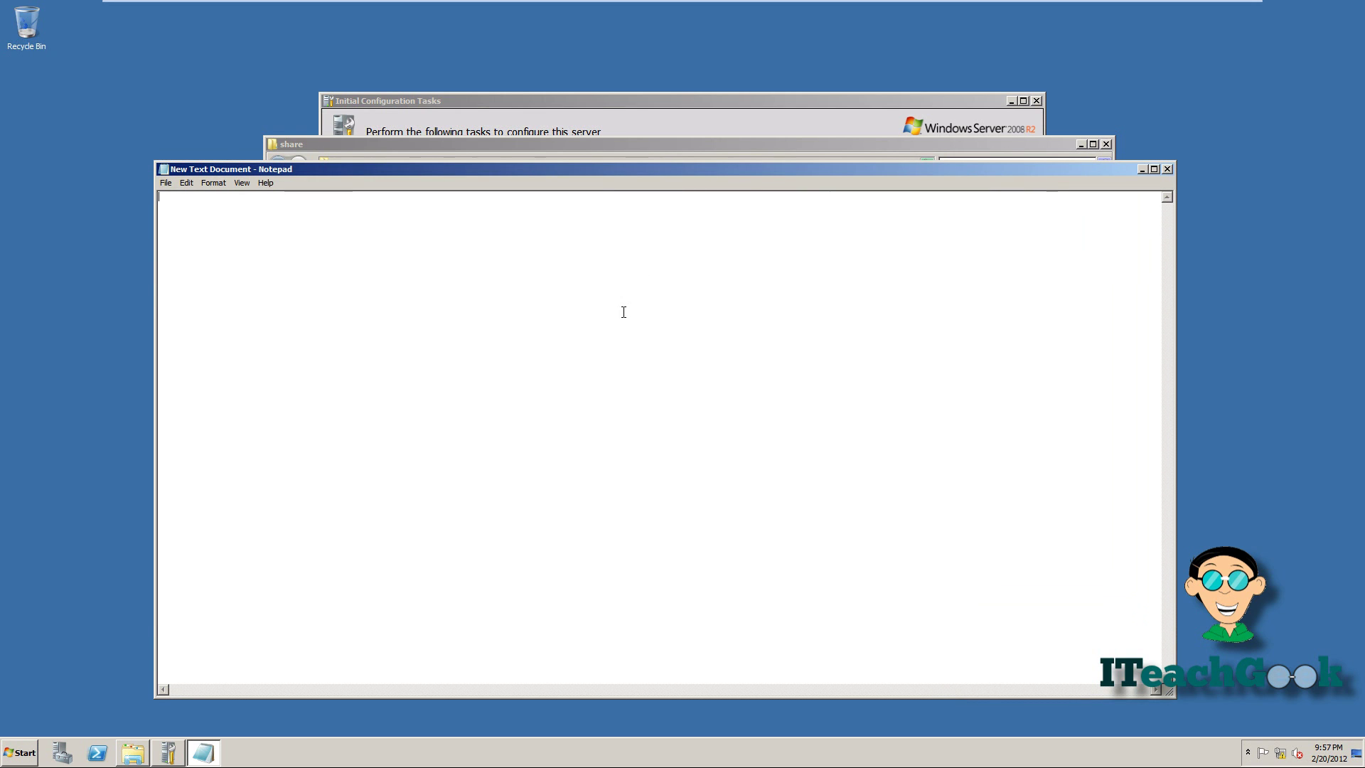
text(Can You See This!!!!!)
click(1167, 169)
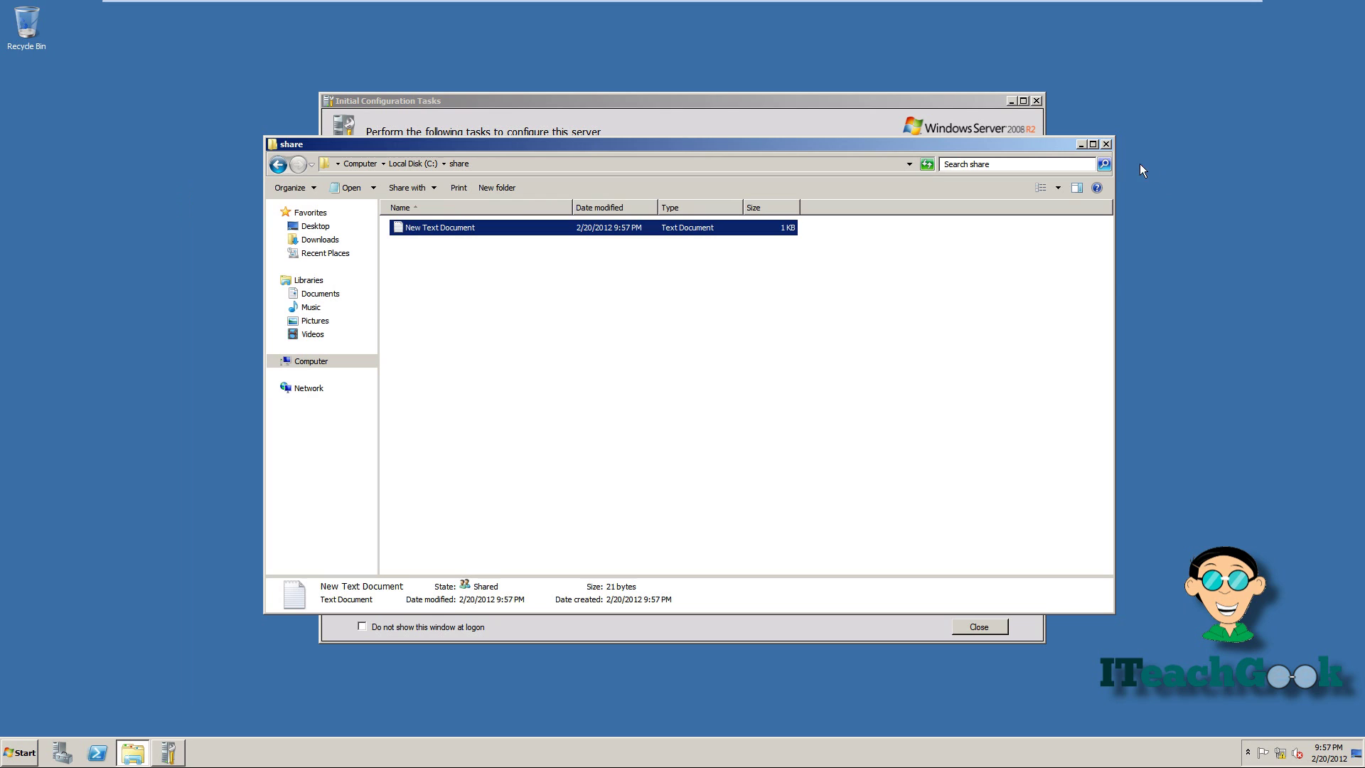
click(1107, 145)
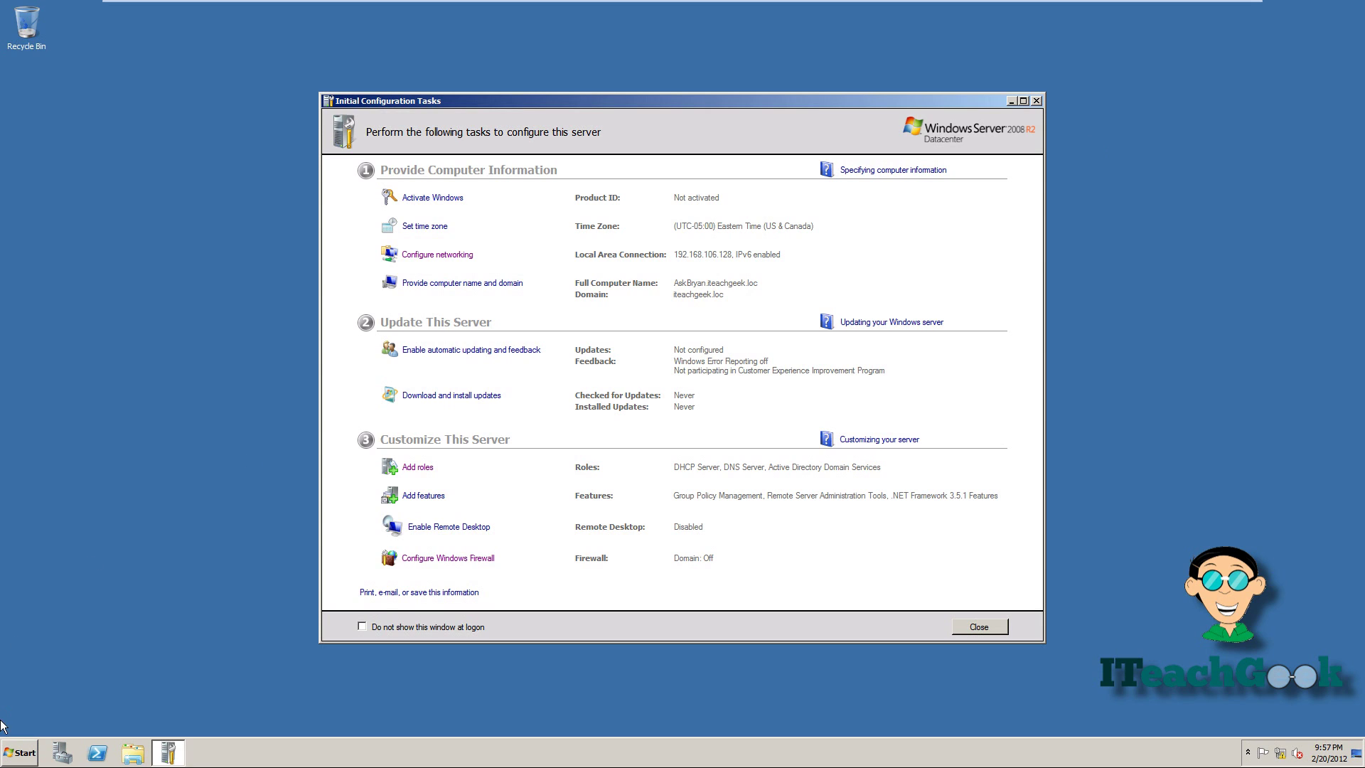
- Open the properties of the share folder on Local Disk (C:) and examine its sharing settings
click(10, 751)
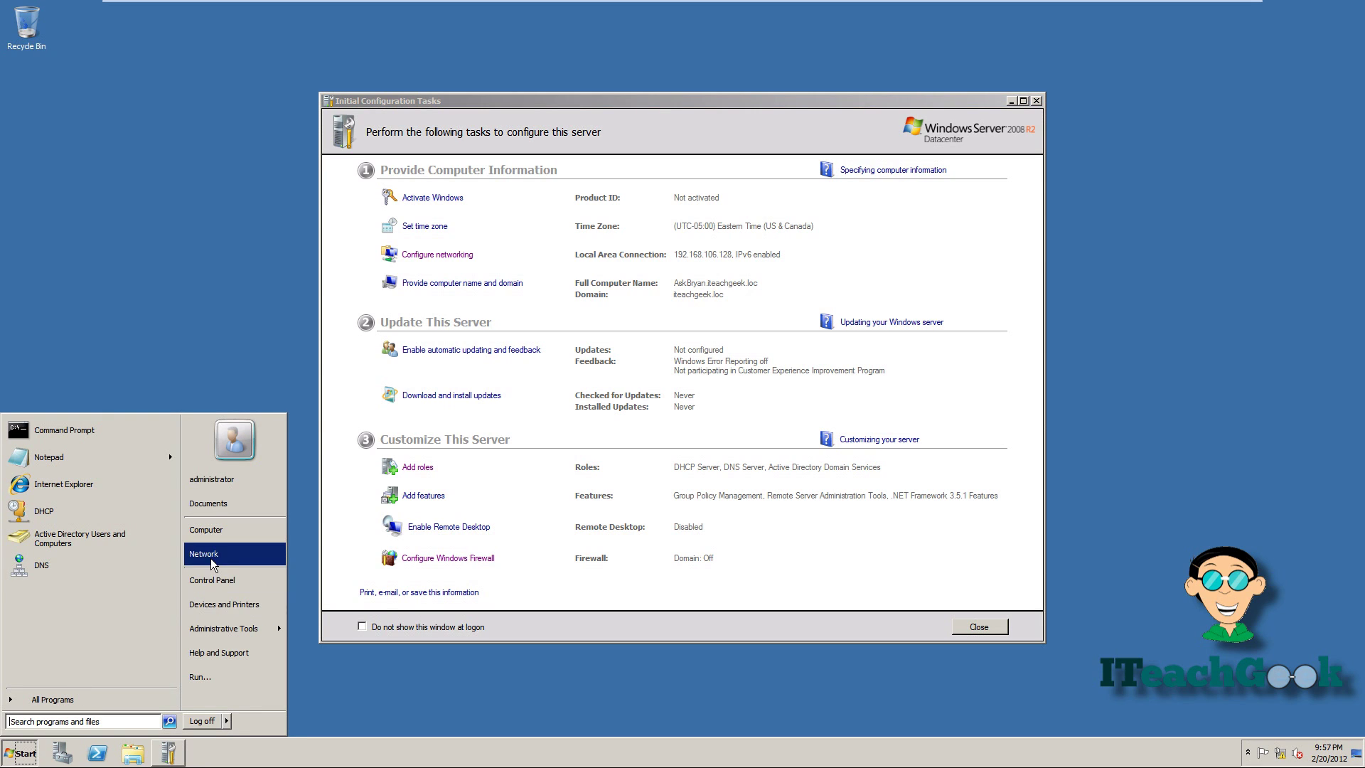
click(219, 530)
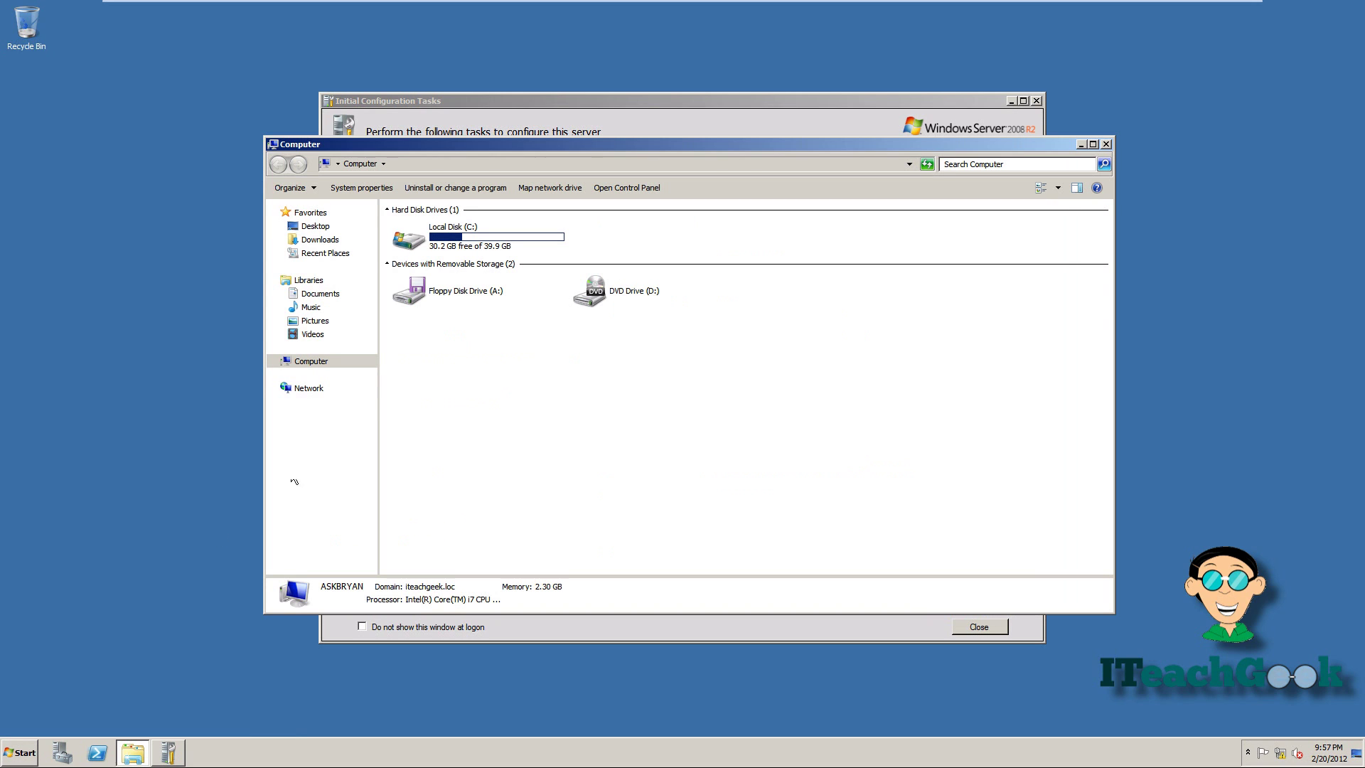
double_click(446, 239)
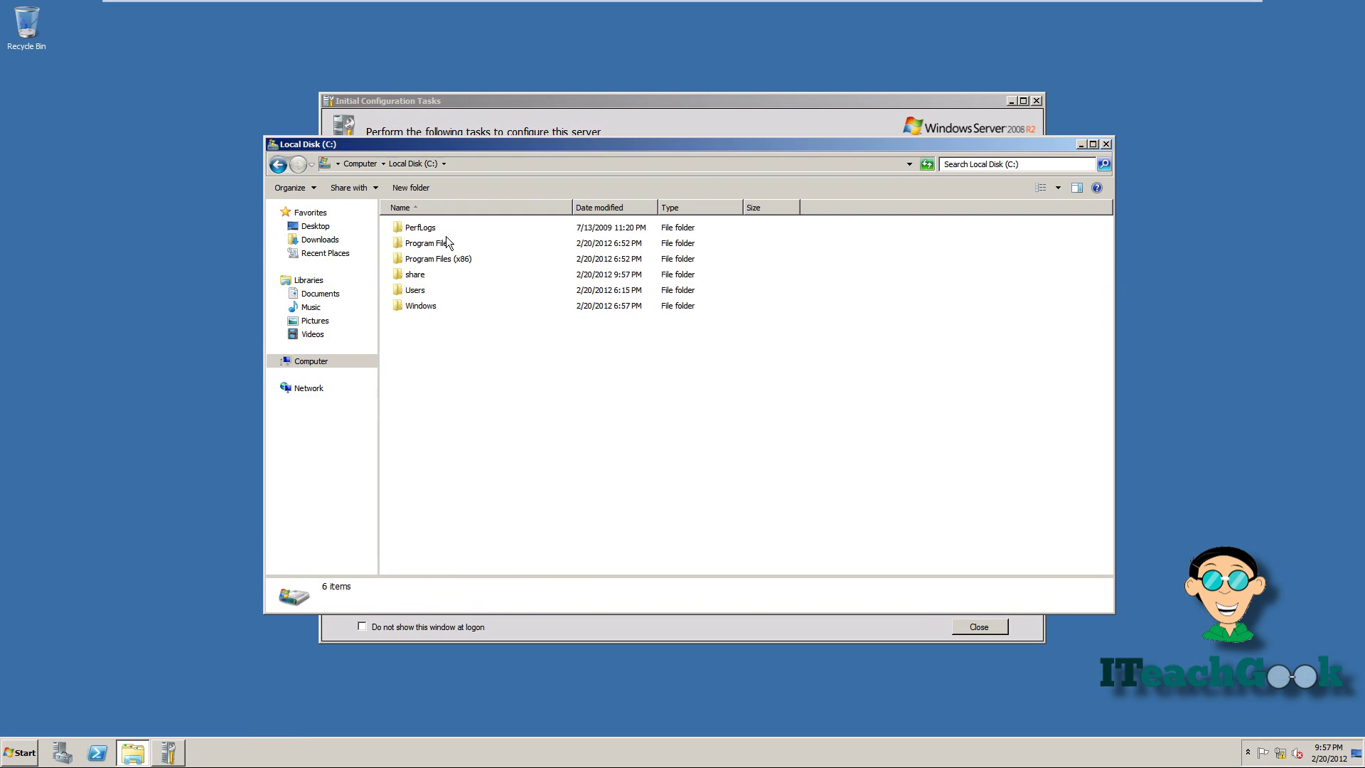
click(438, 280)
right_click(437, 280)
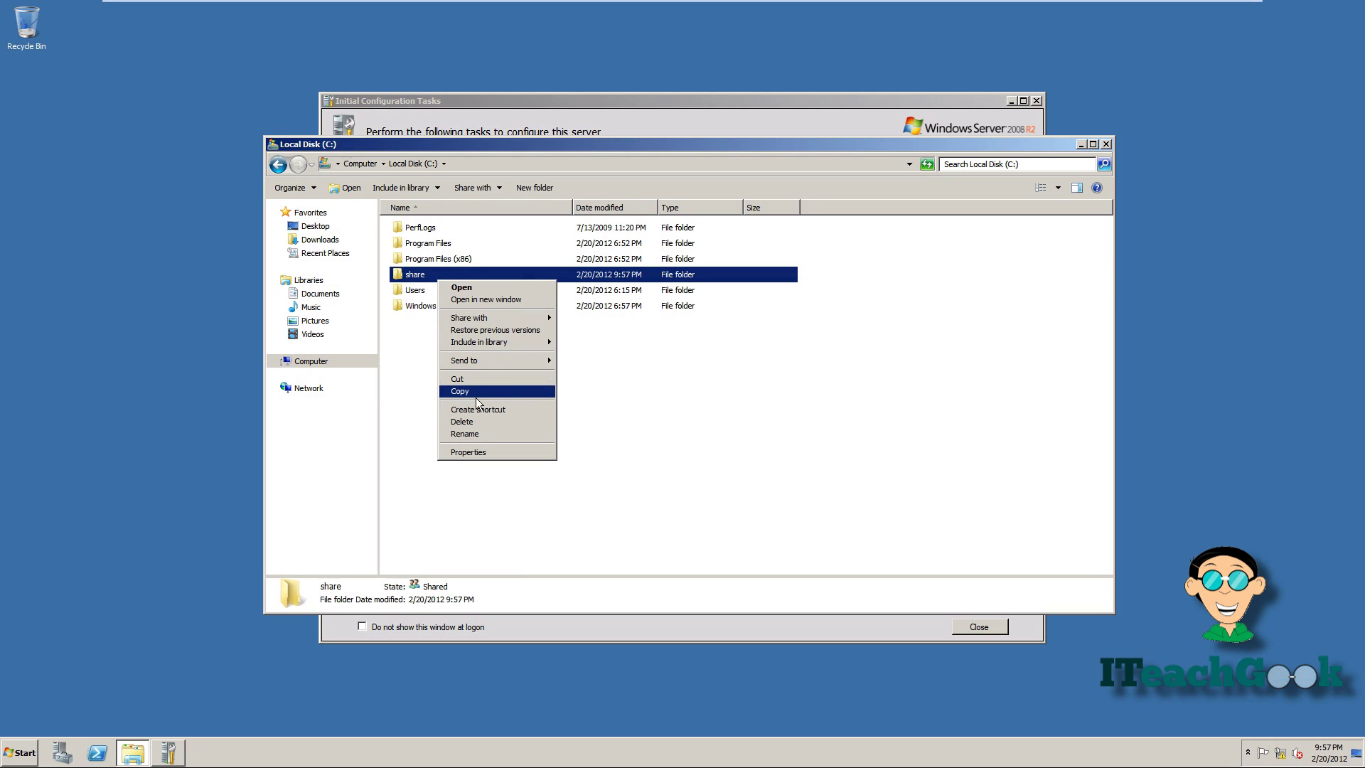
click(464, 450)
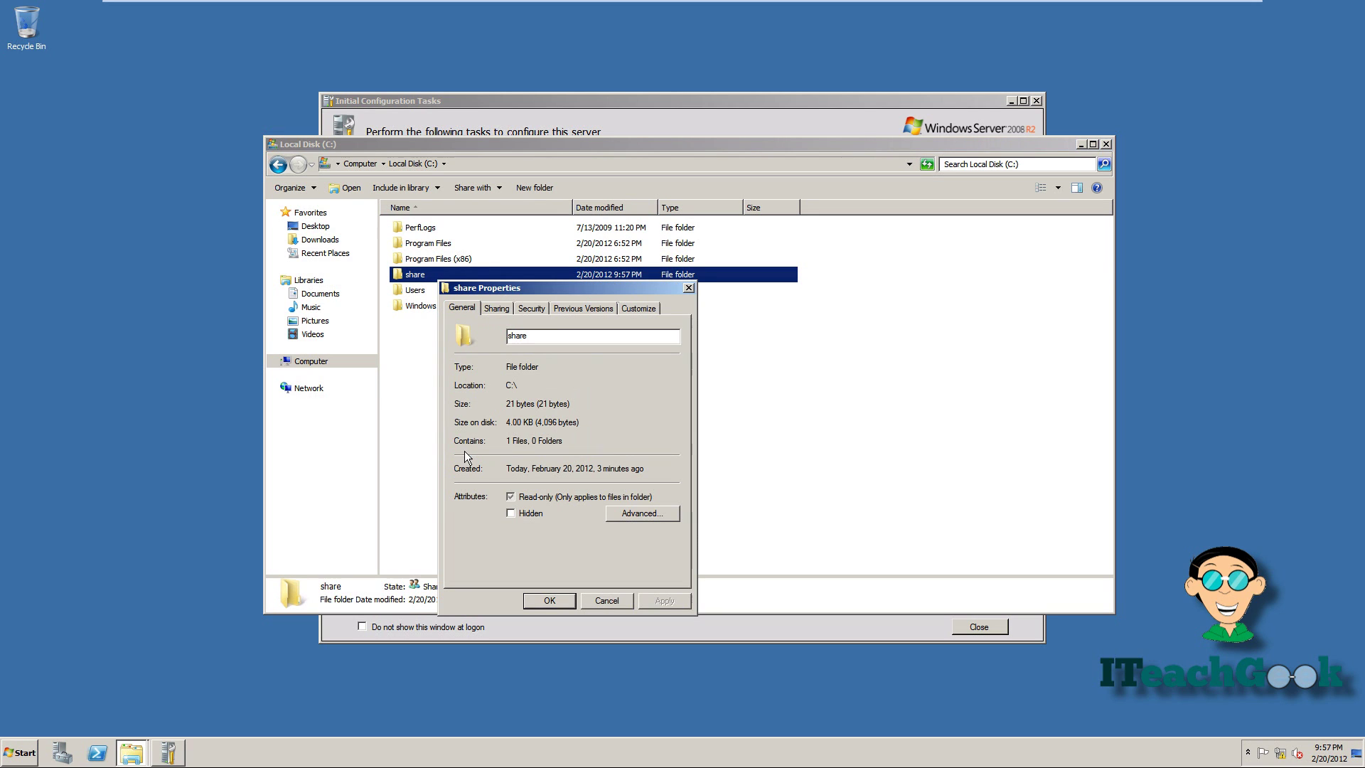
click(508, 309)
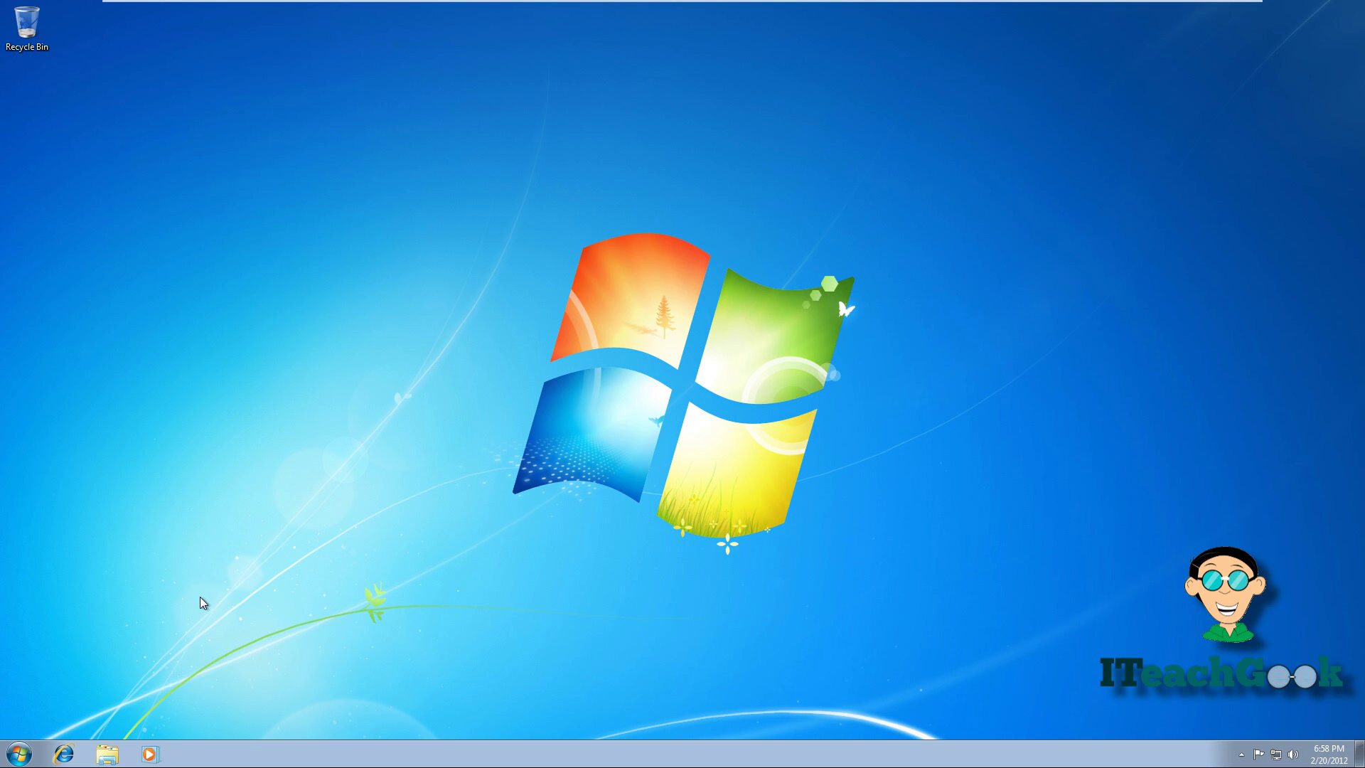
- Switch to the Windows 7 client and try to open the network folder \\askbryan\share
click(23, 753)
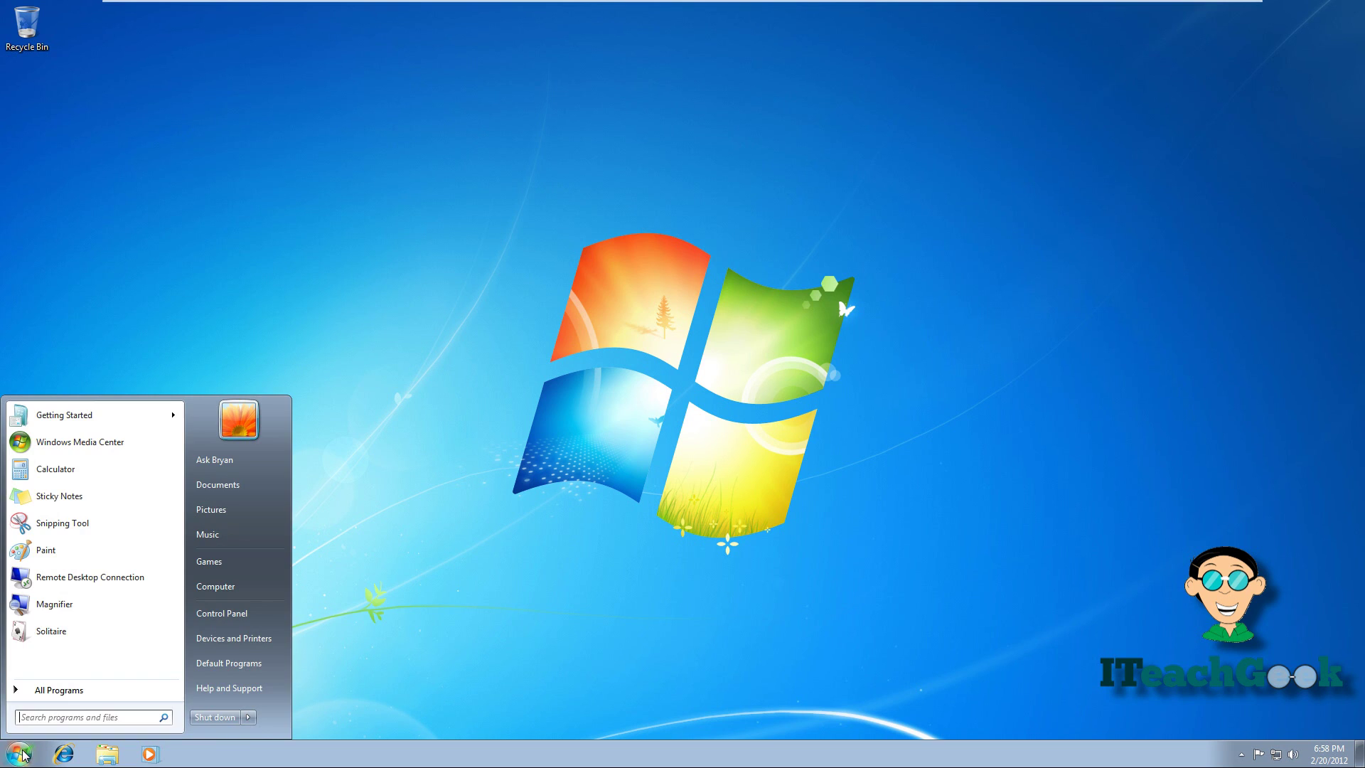
click(54, 718)
text(\\askbryan)
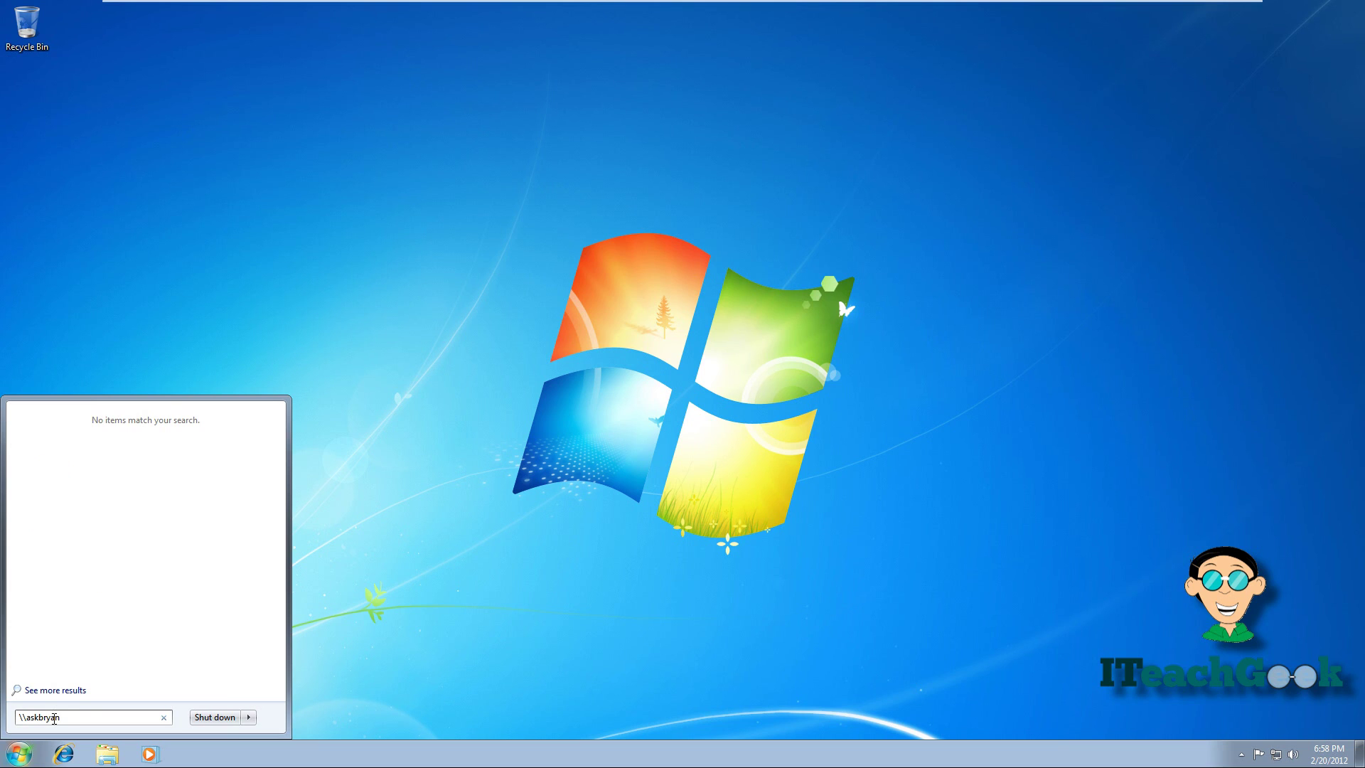
text(\share)
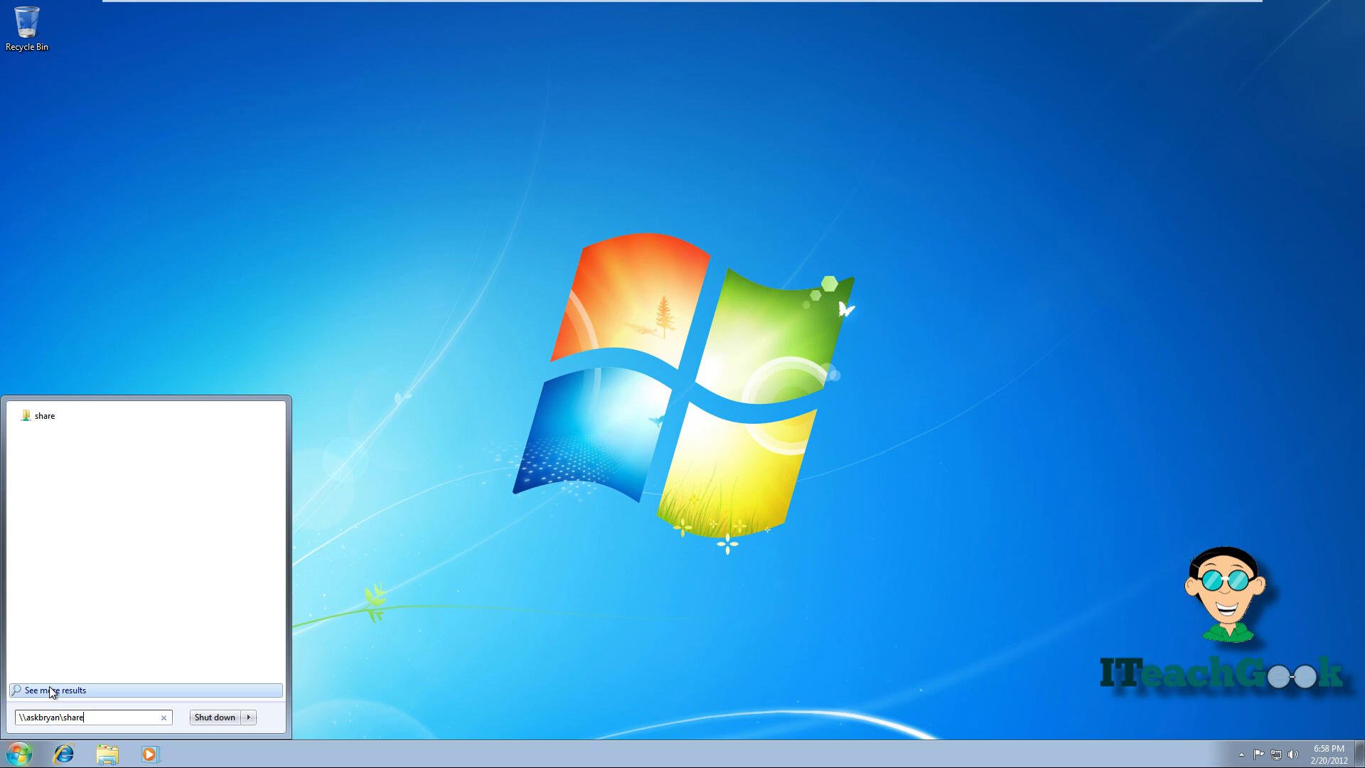
click(29, 420)
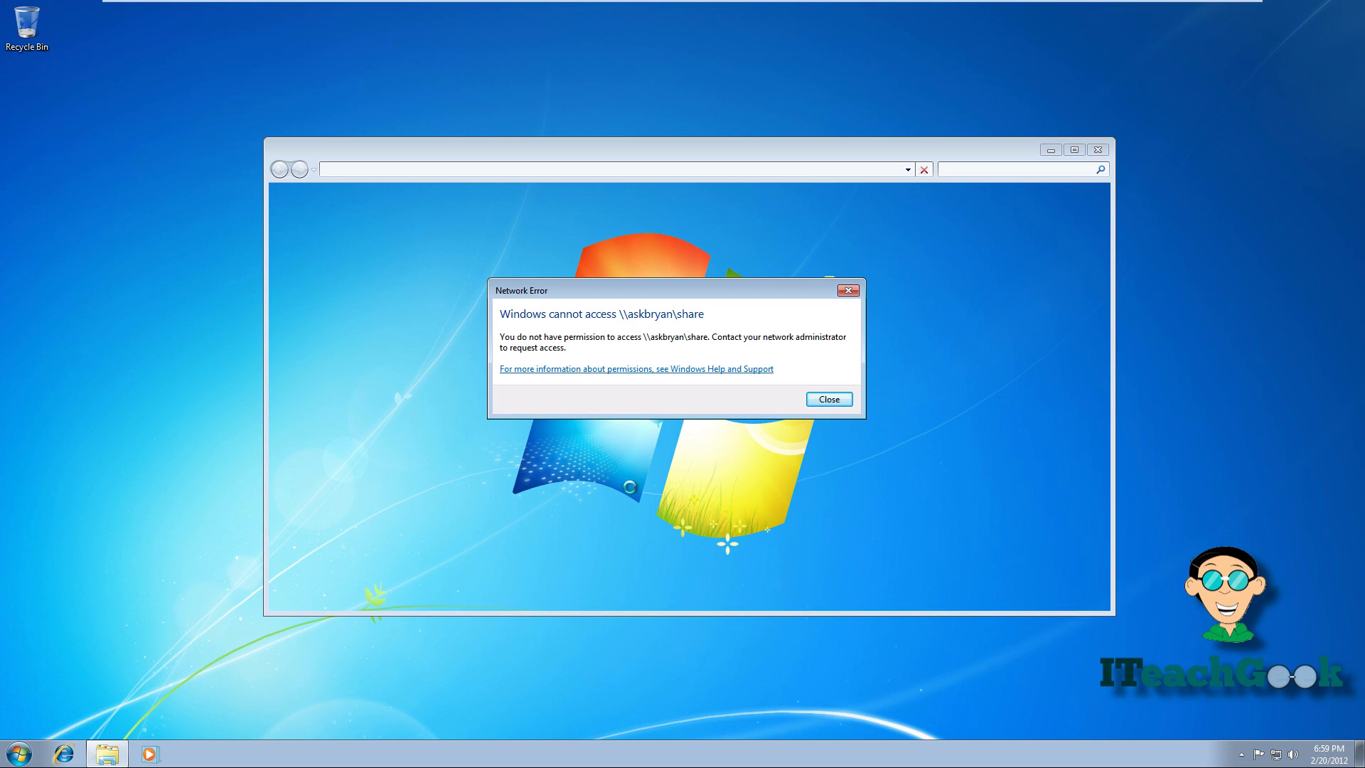
click(823, 402)
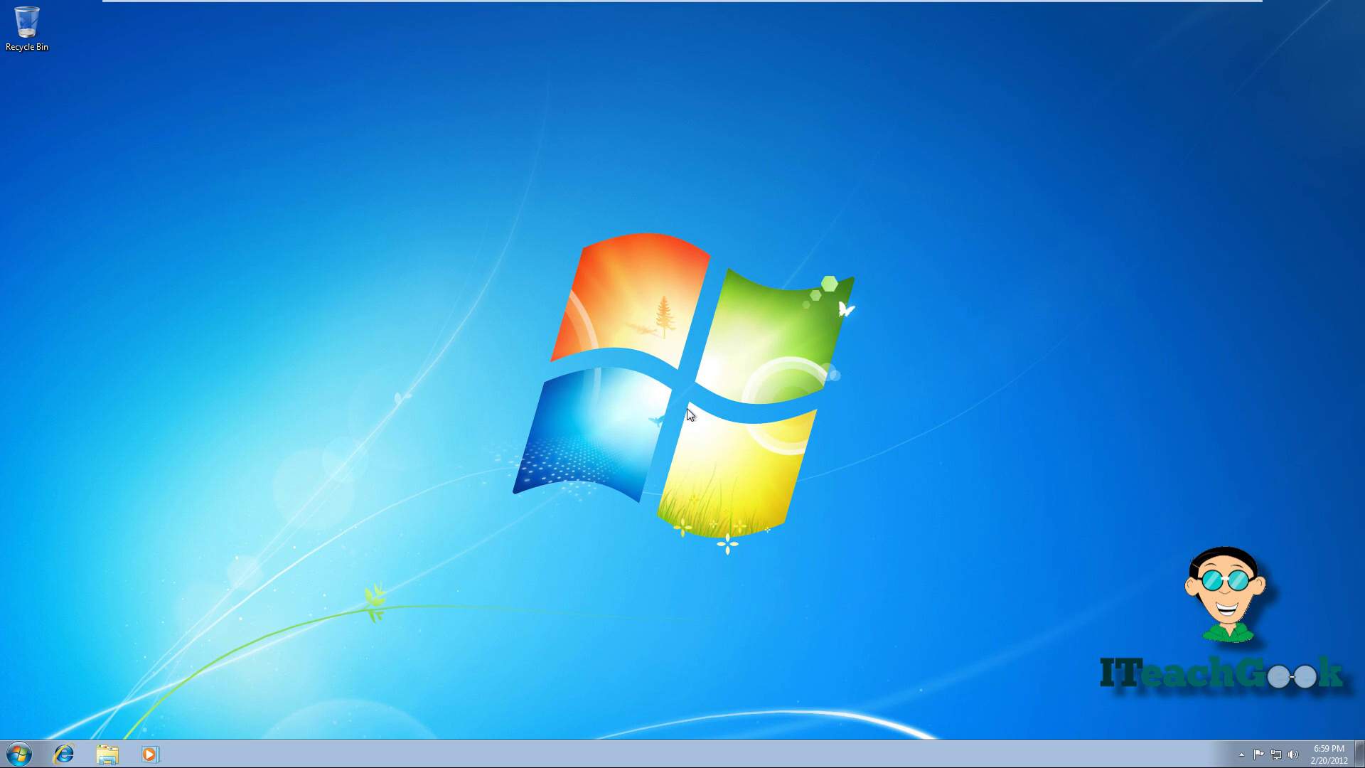
- Log off the Windows 7 client and sign back in as the domain user with the account password
click(19, 752)
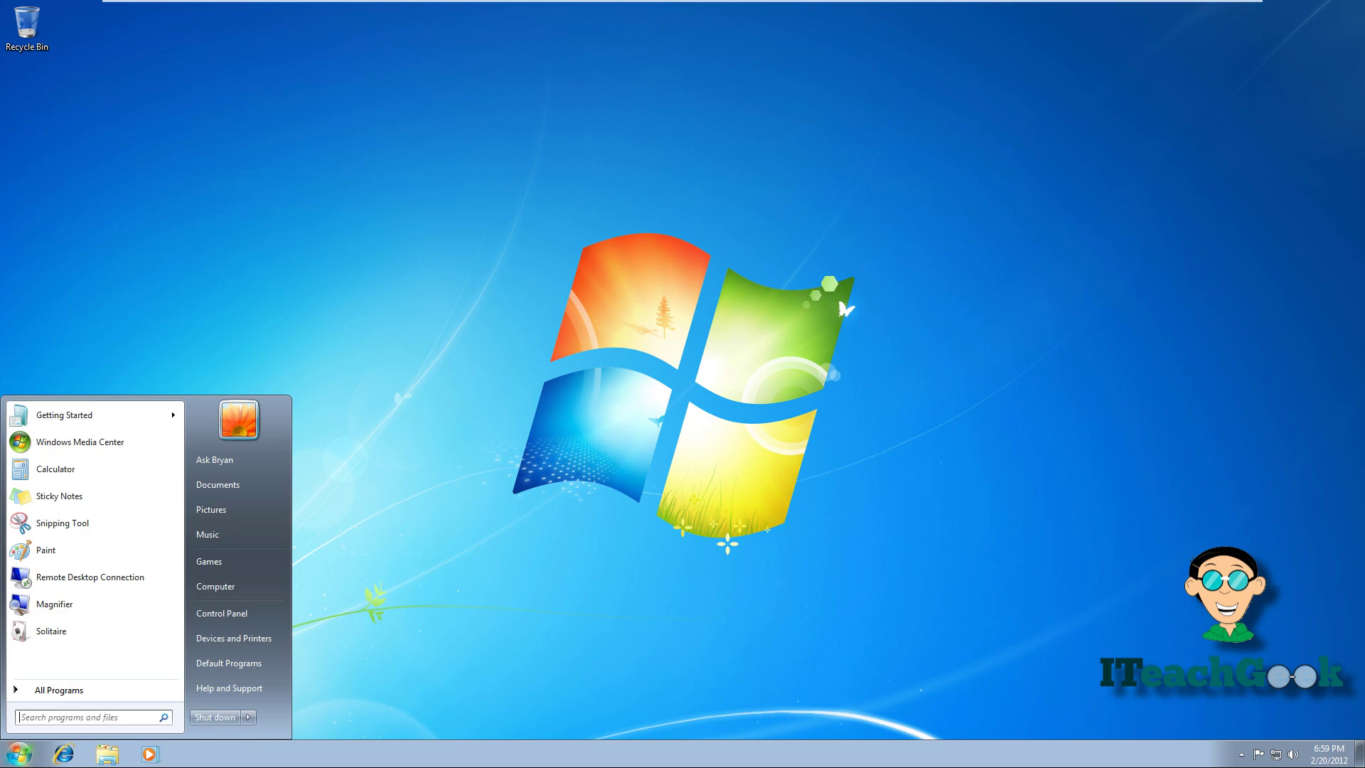
click(250, 717)
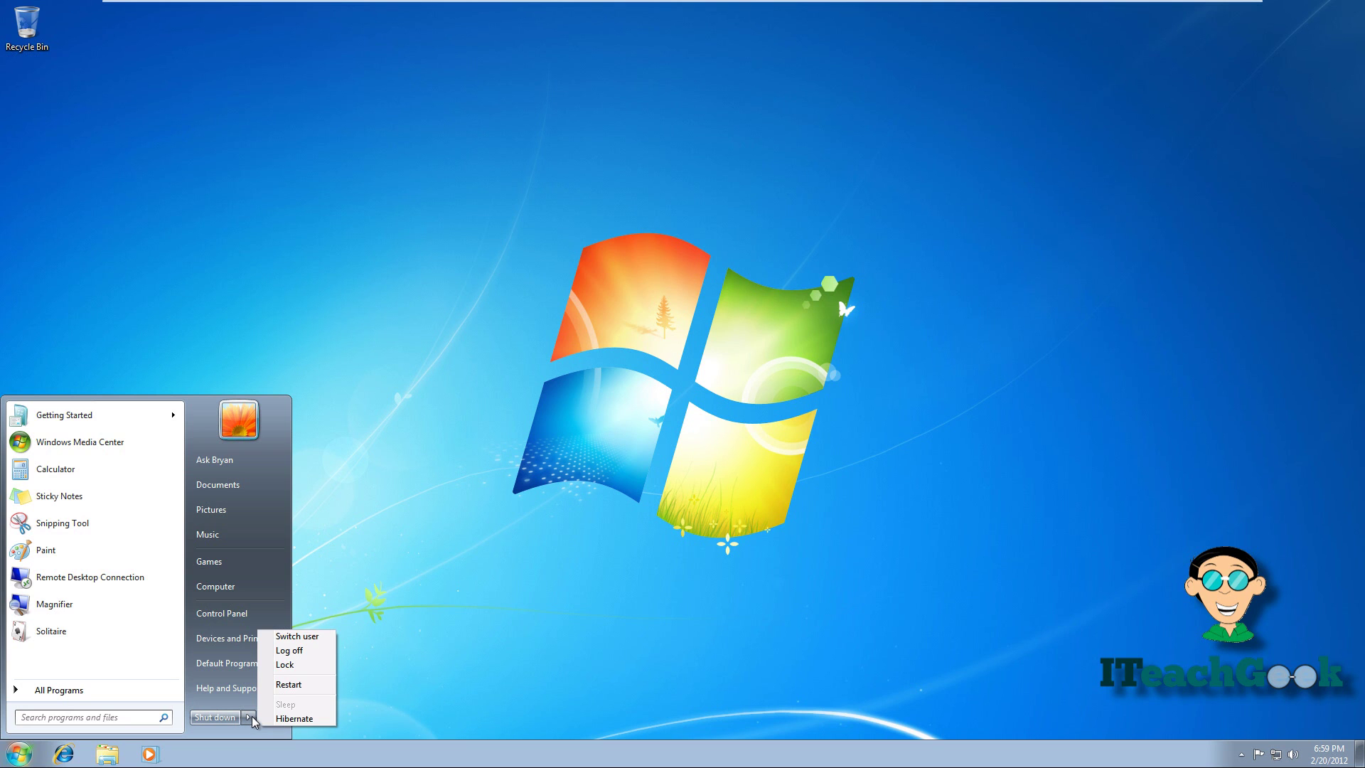
click(298, 664)
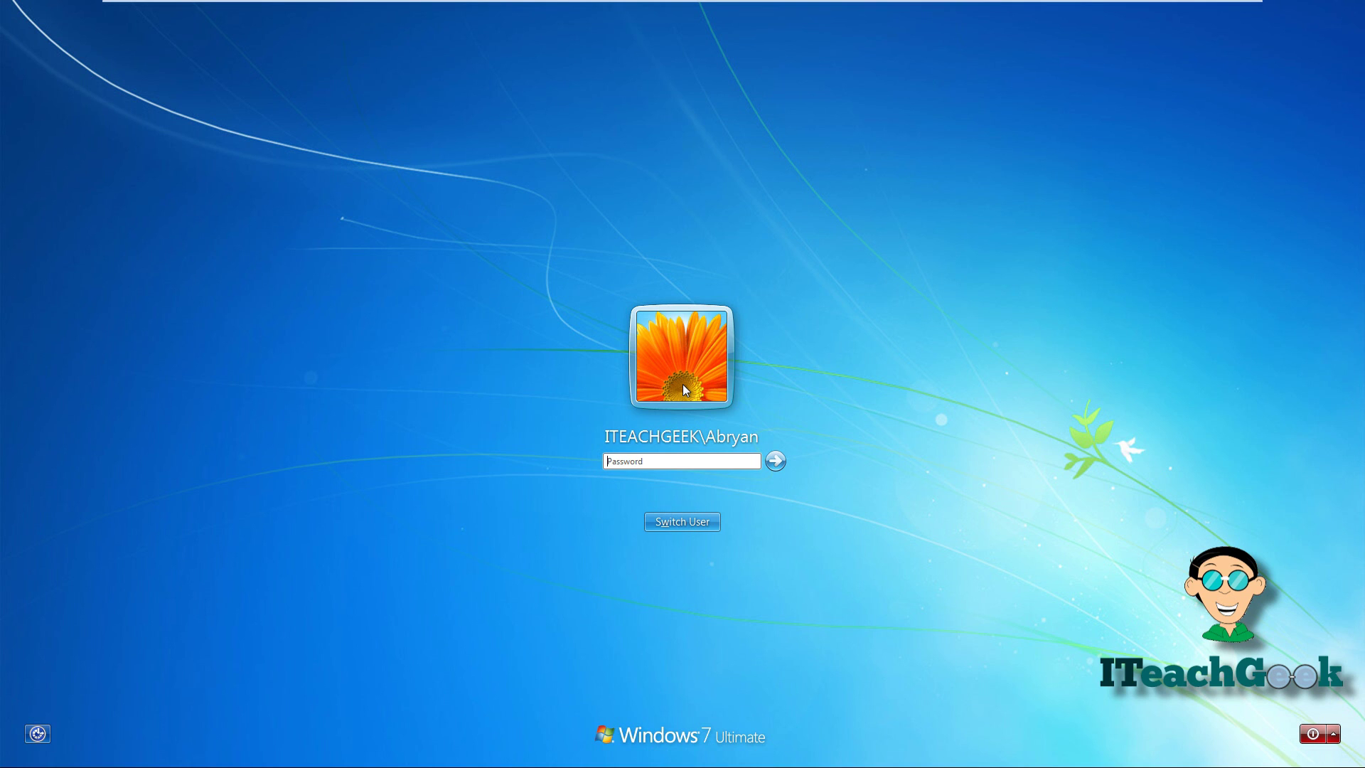
text(*********)
key(Return)
key(Return)
text(******)
key(Return)
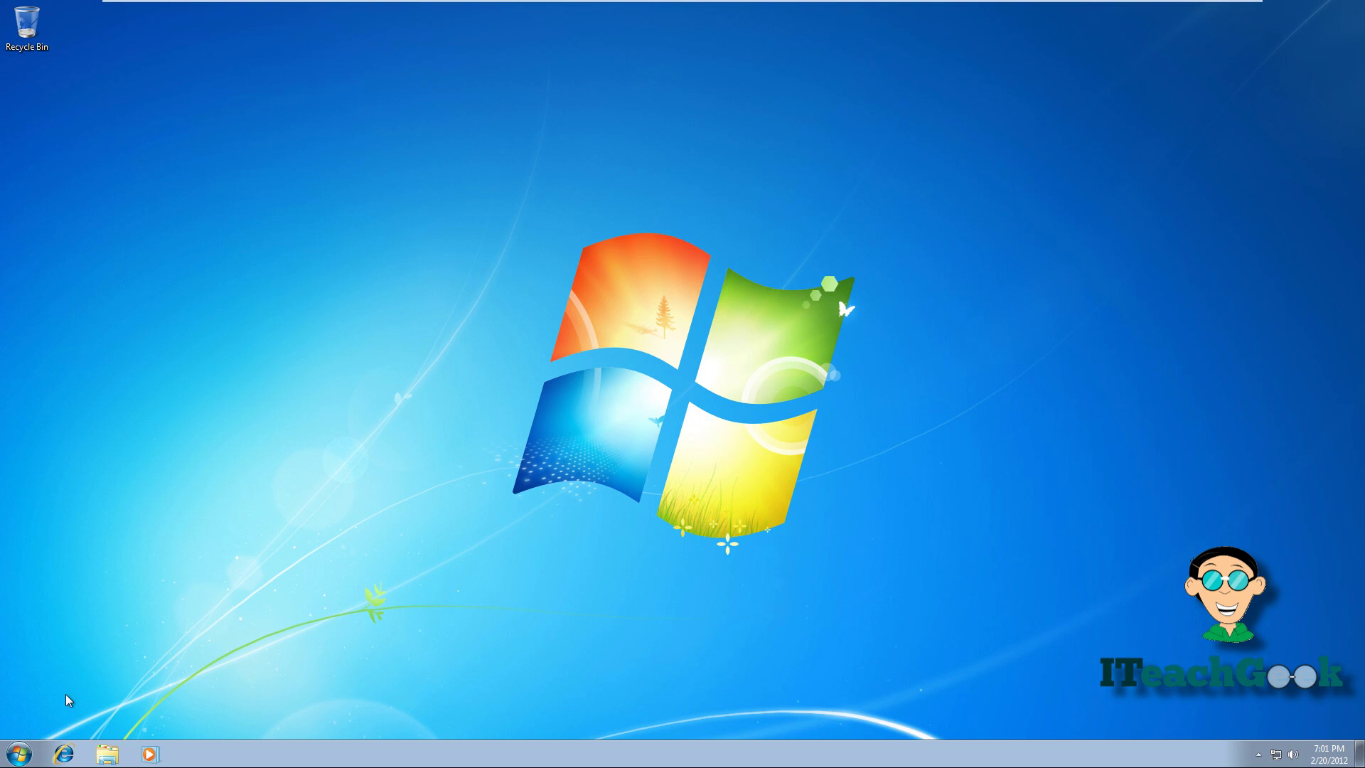
- Open \\askbryan\share from the client again, read New Text Document in it, and close the document
click(19, 752)
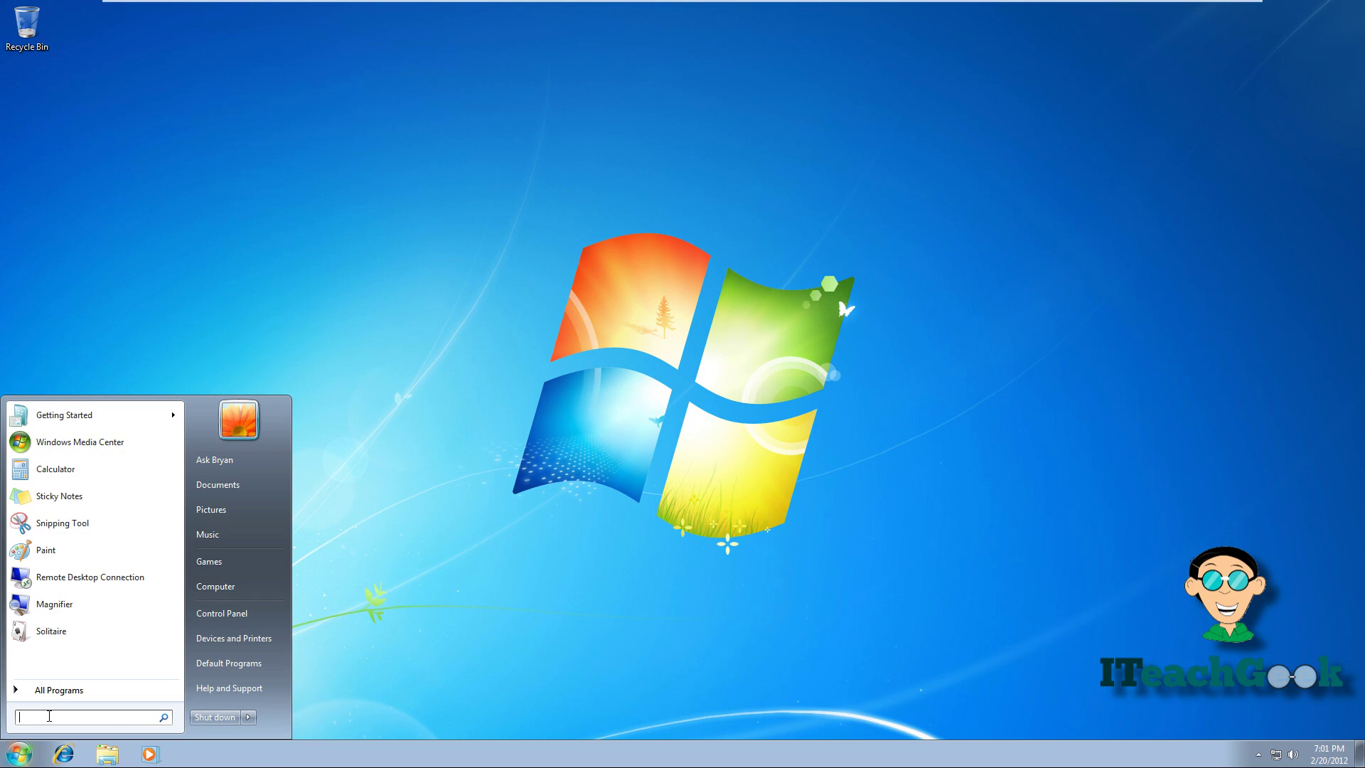
text(\\)
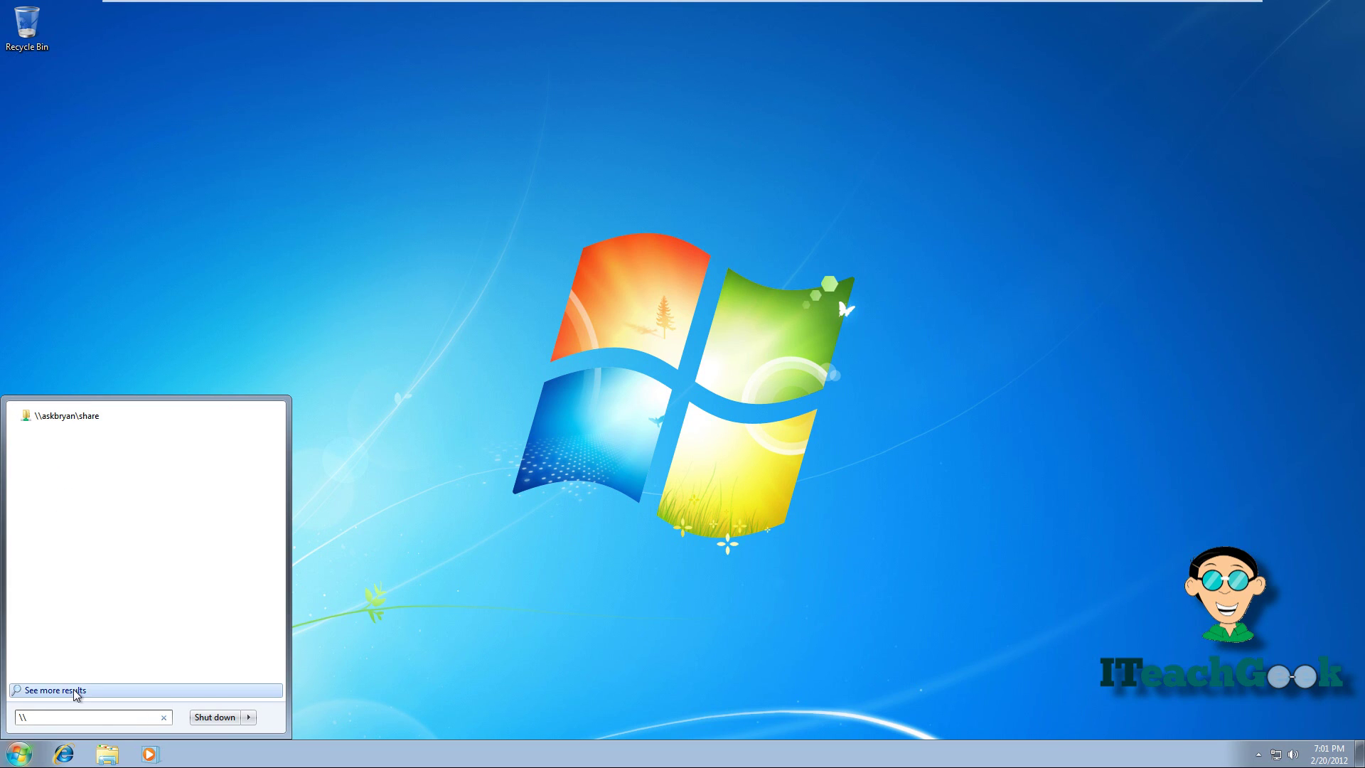
click(60, 416)
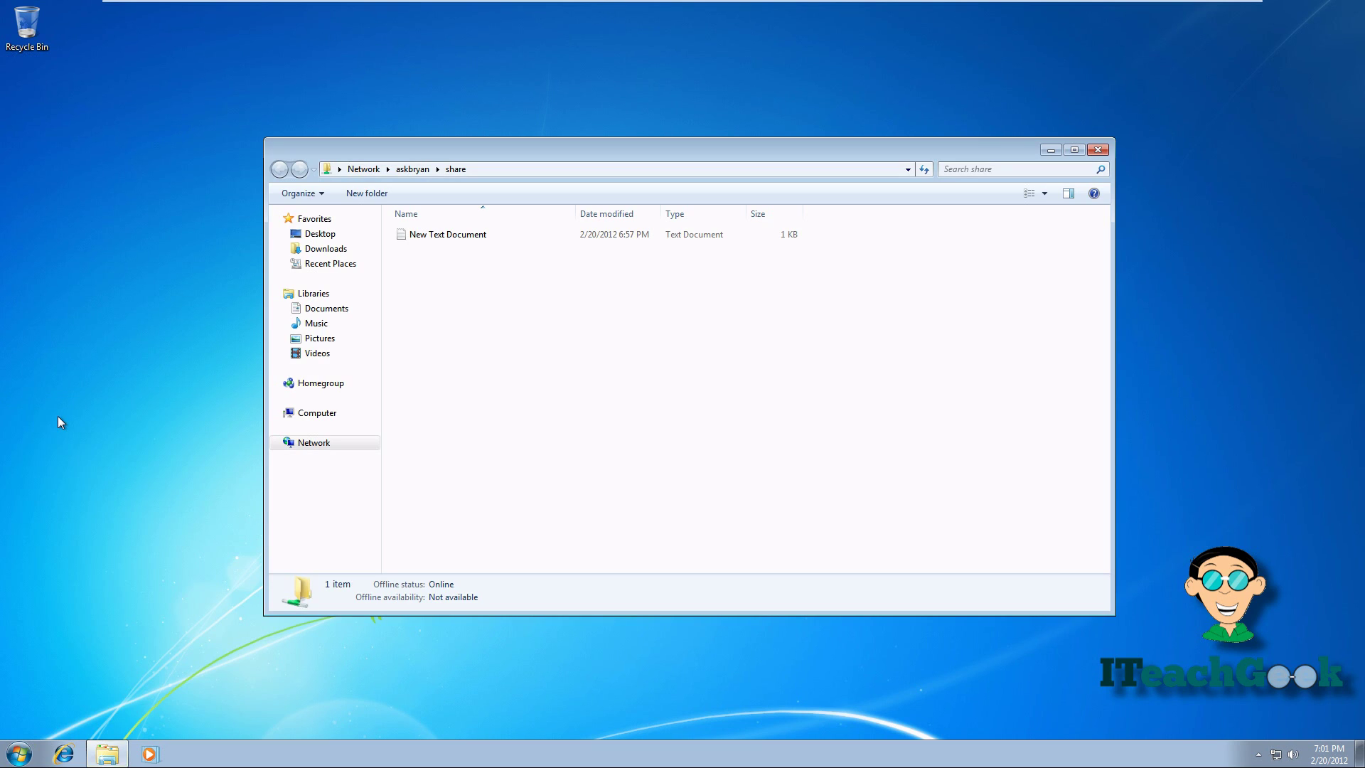
double_click(402, 234)
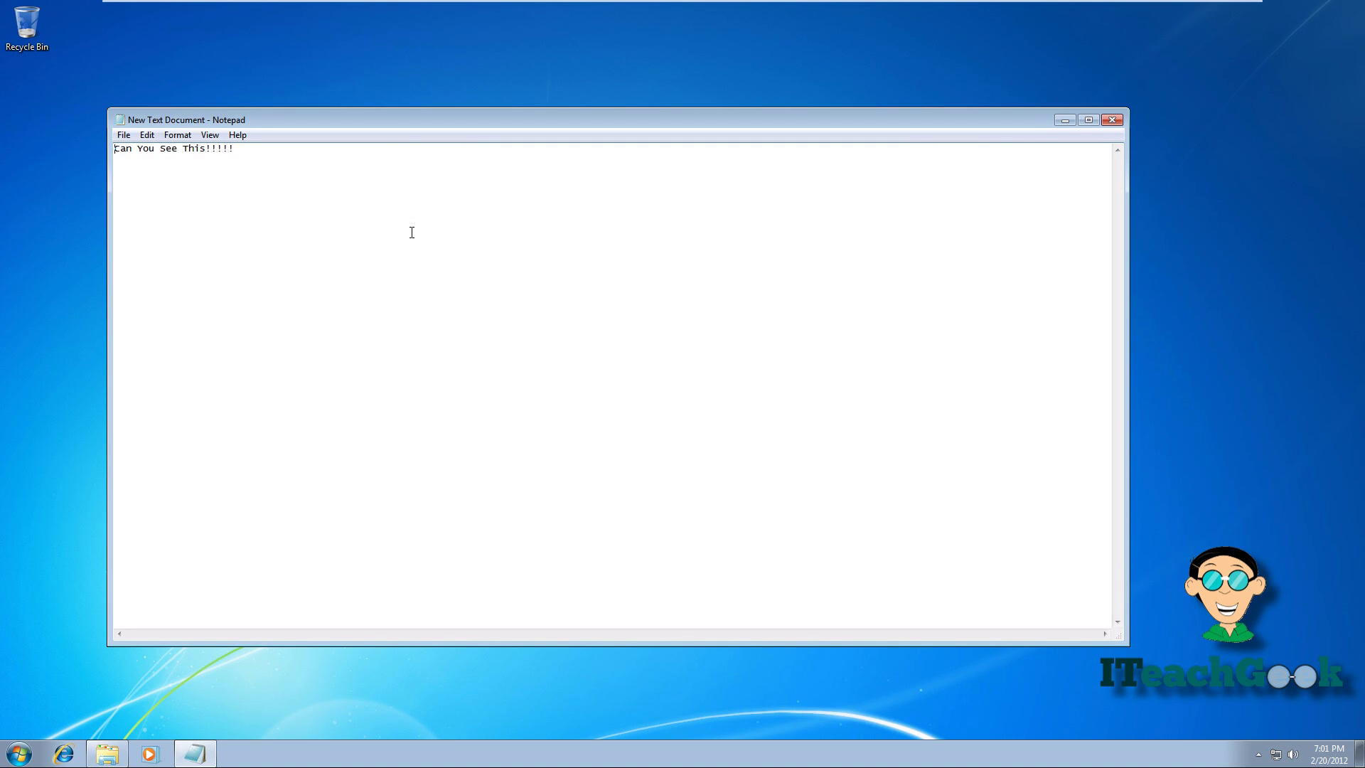
click(1114, 120)
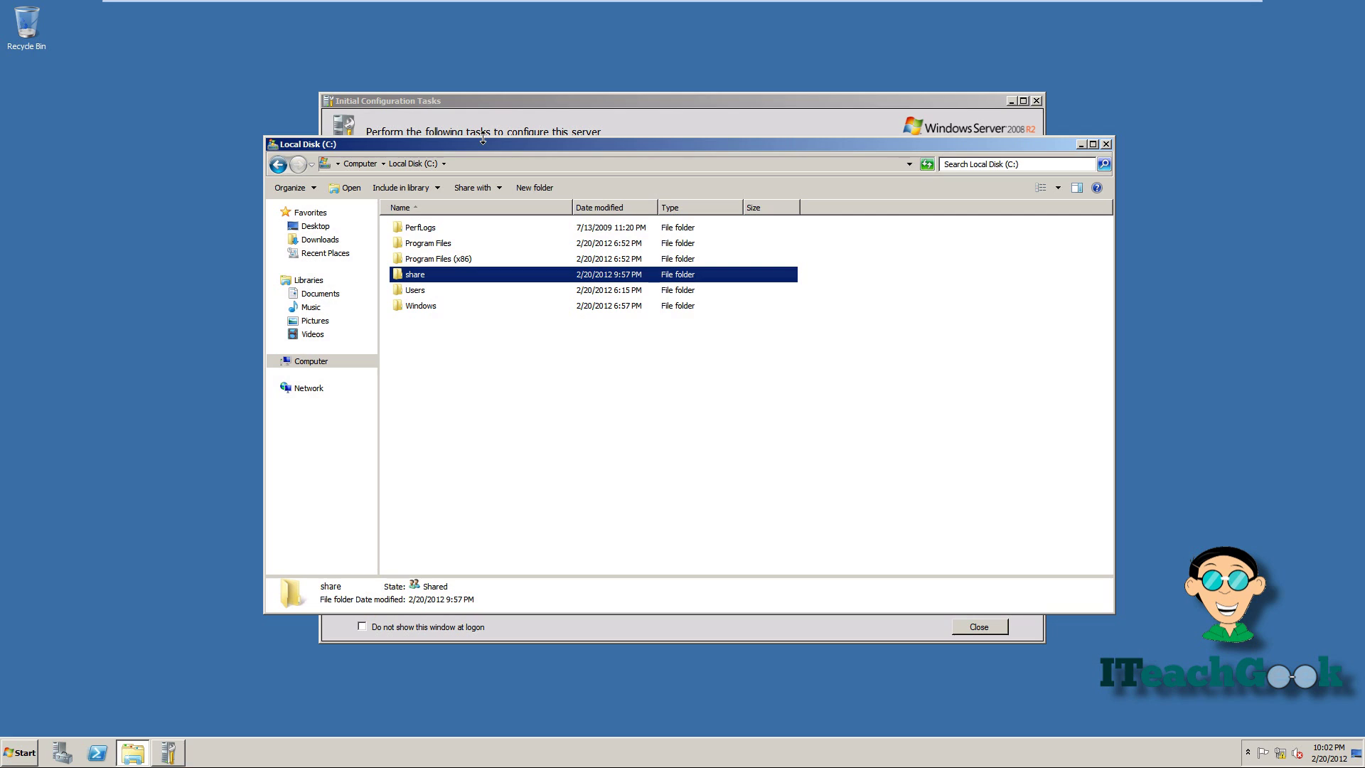
- On the server, review the domain user's permissions in the share folder's security settings, including the editable permission list, and close the dialogs
right_click(471, 277)
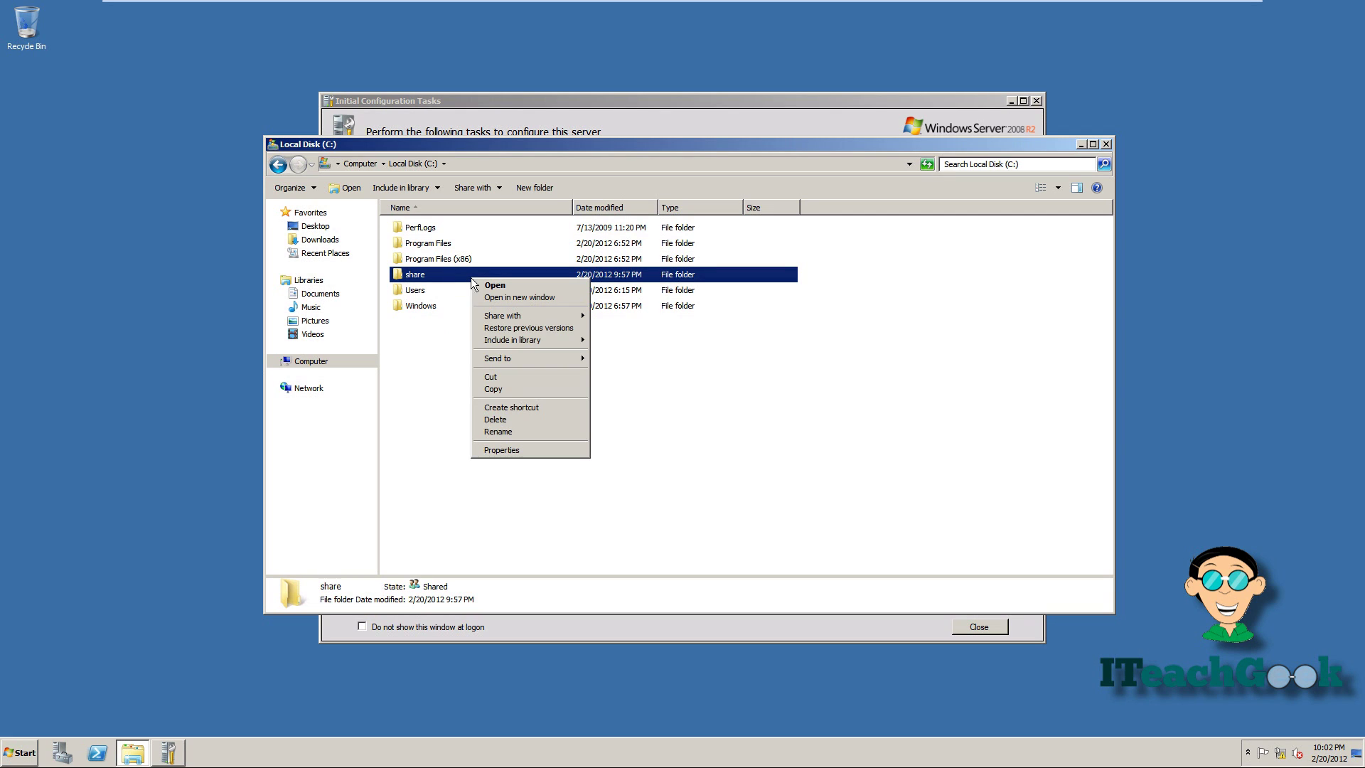
click(486, 448)
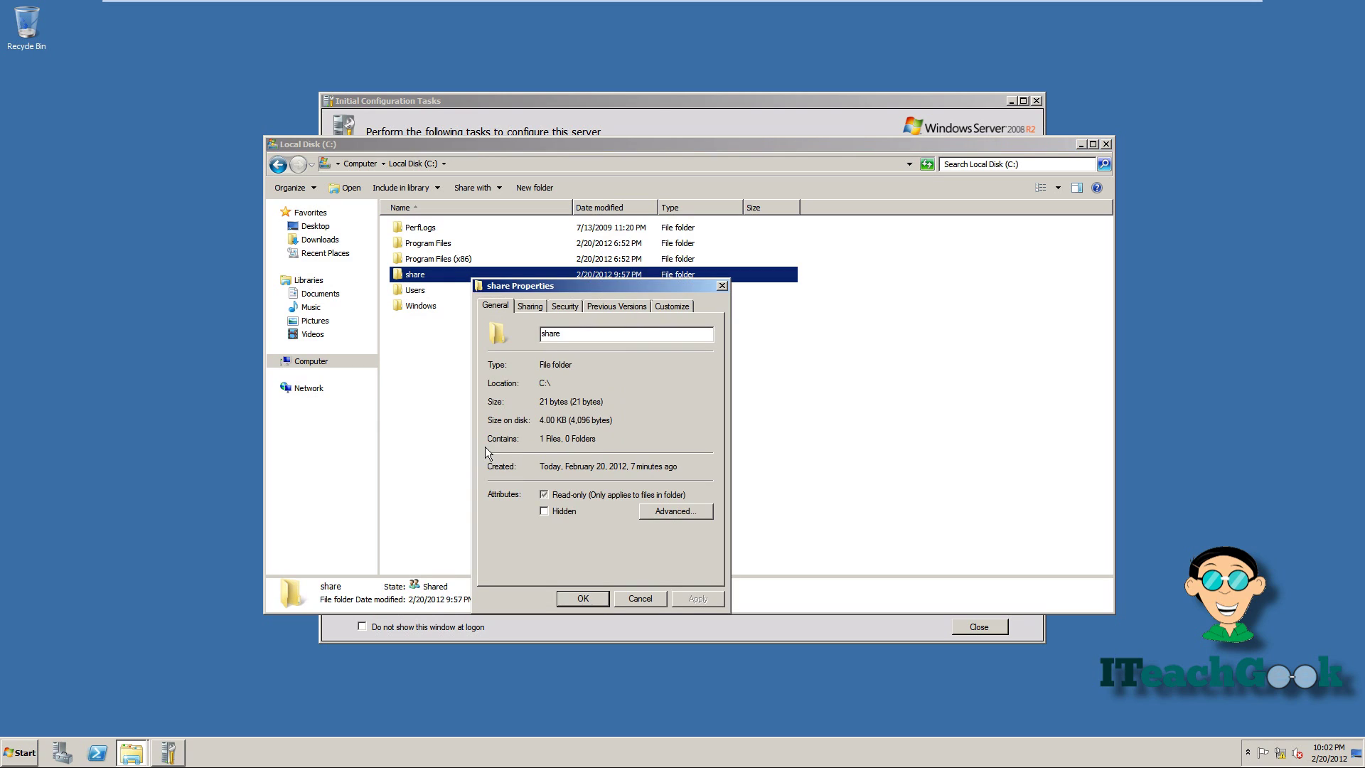
click(574, 309)
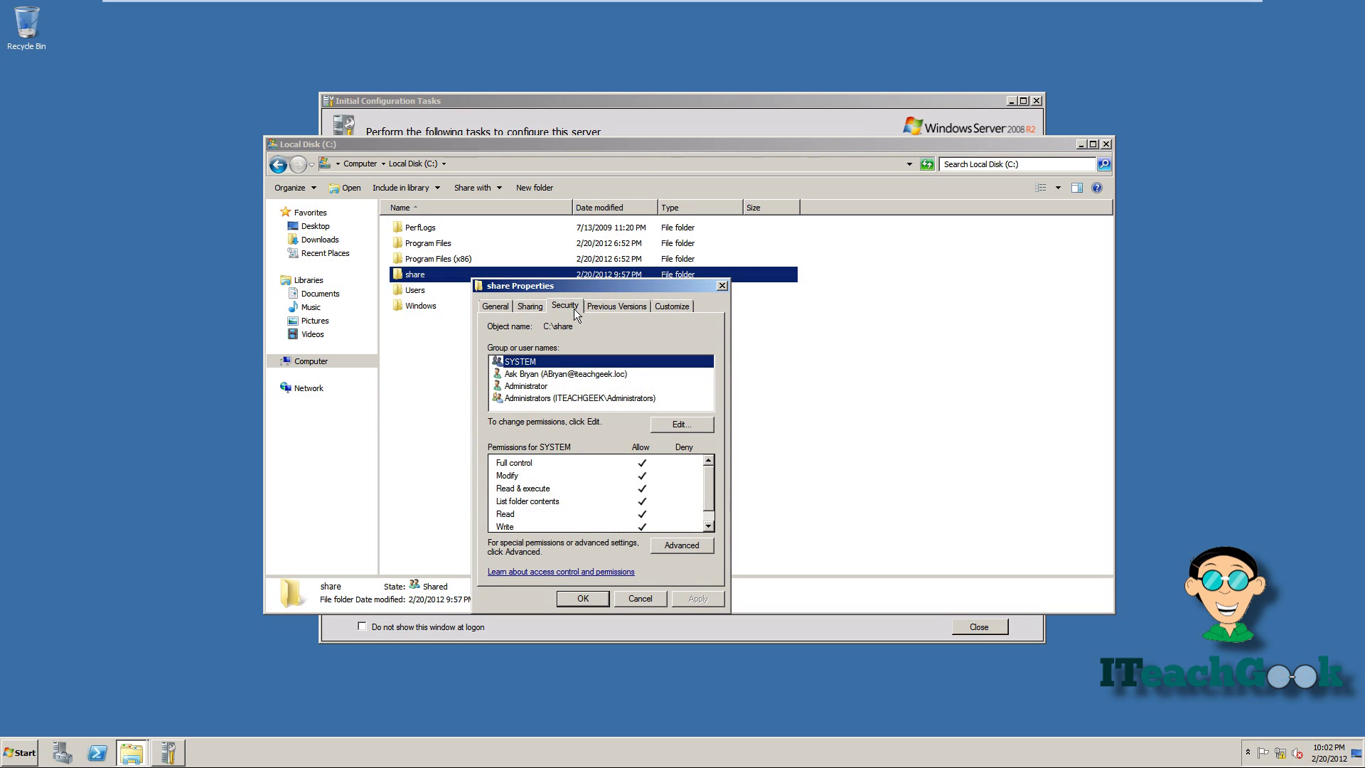
click(566, 374)
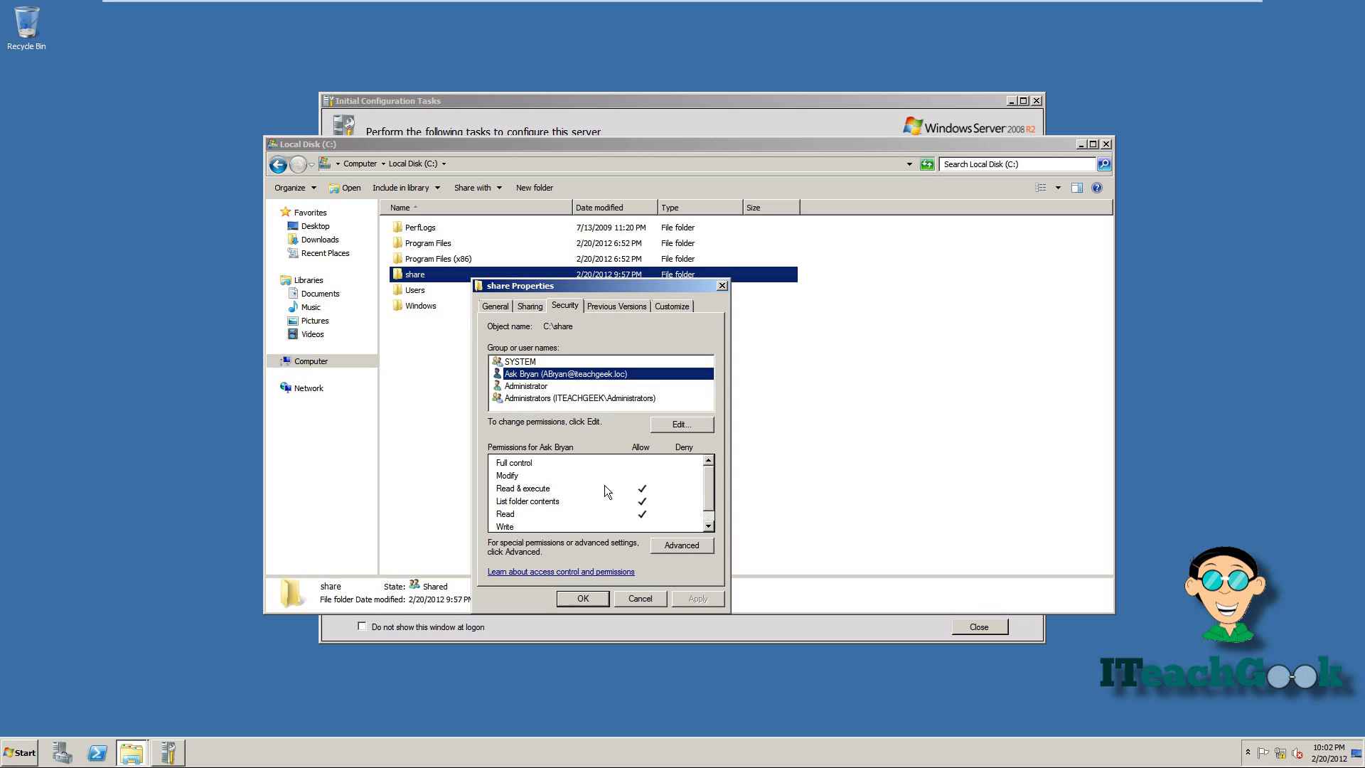
click(678, 425)
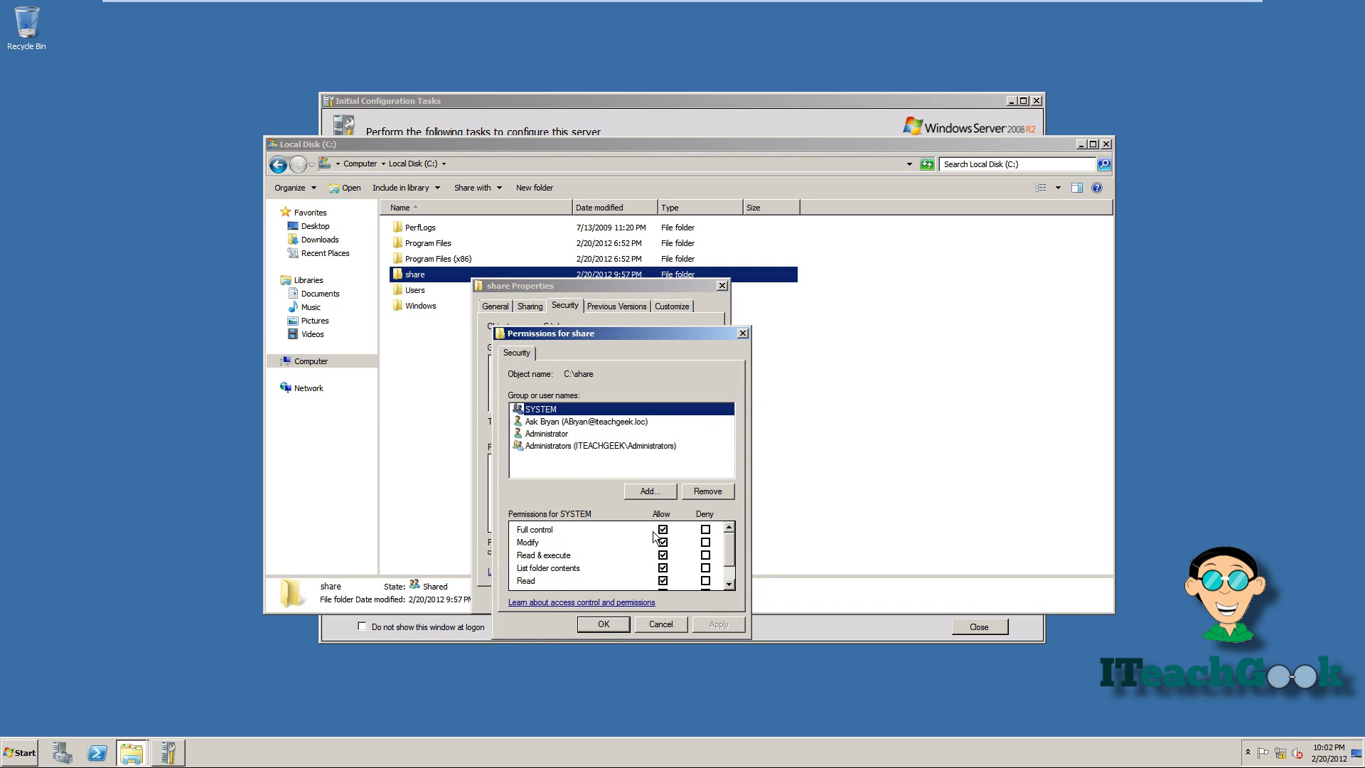
click(631, 421)
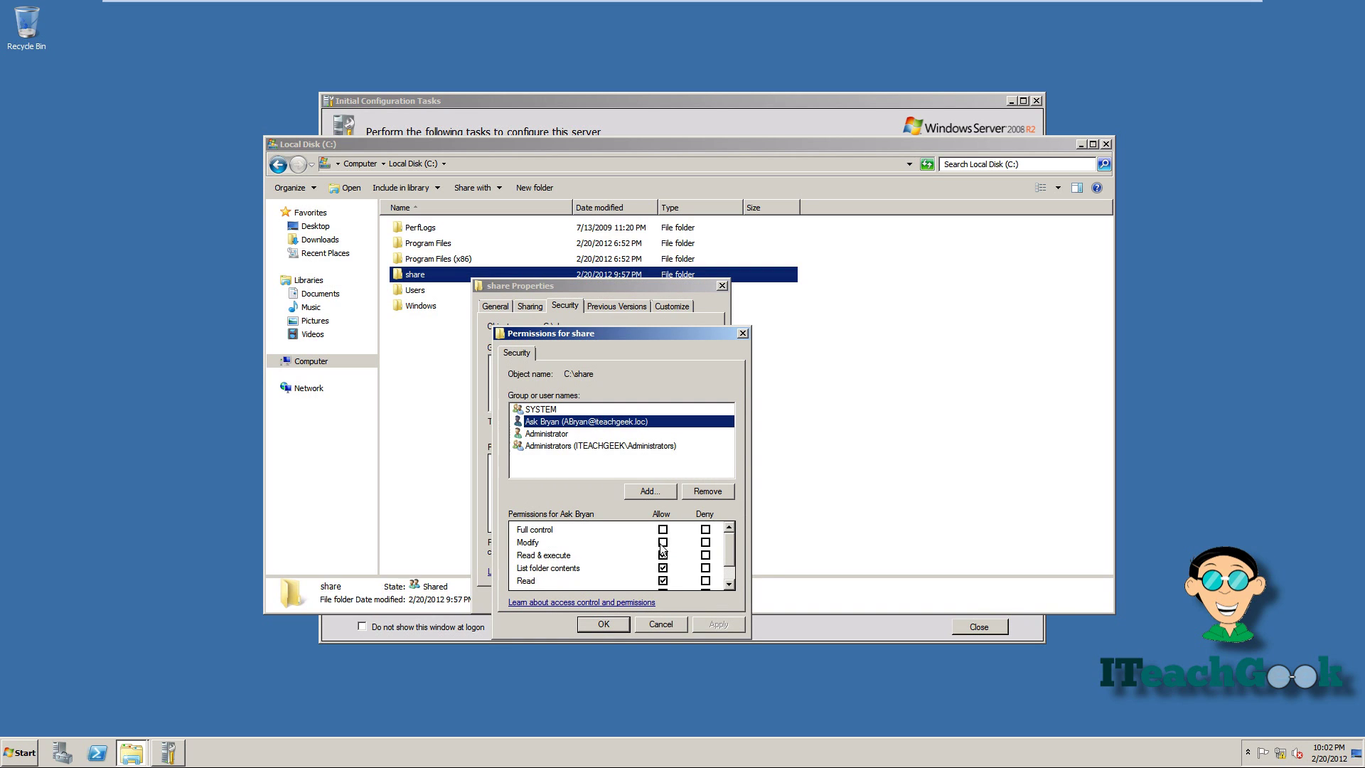
click(618, 623)
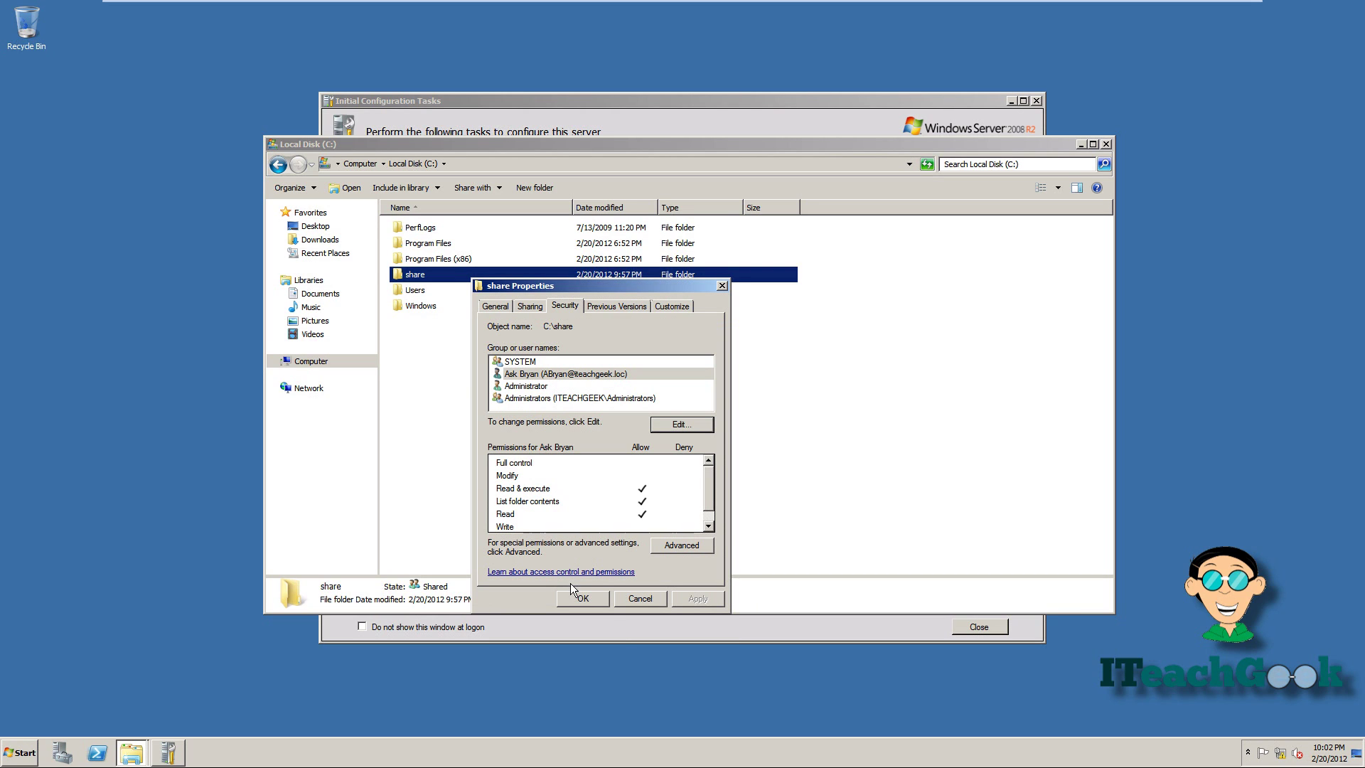
click(572, 598)
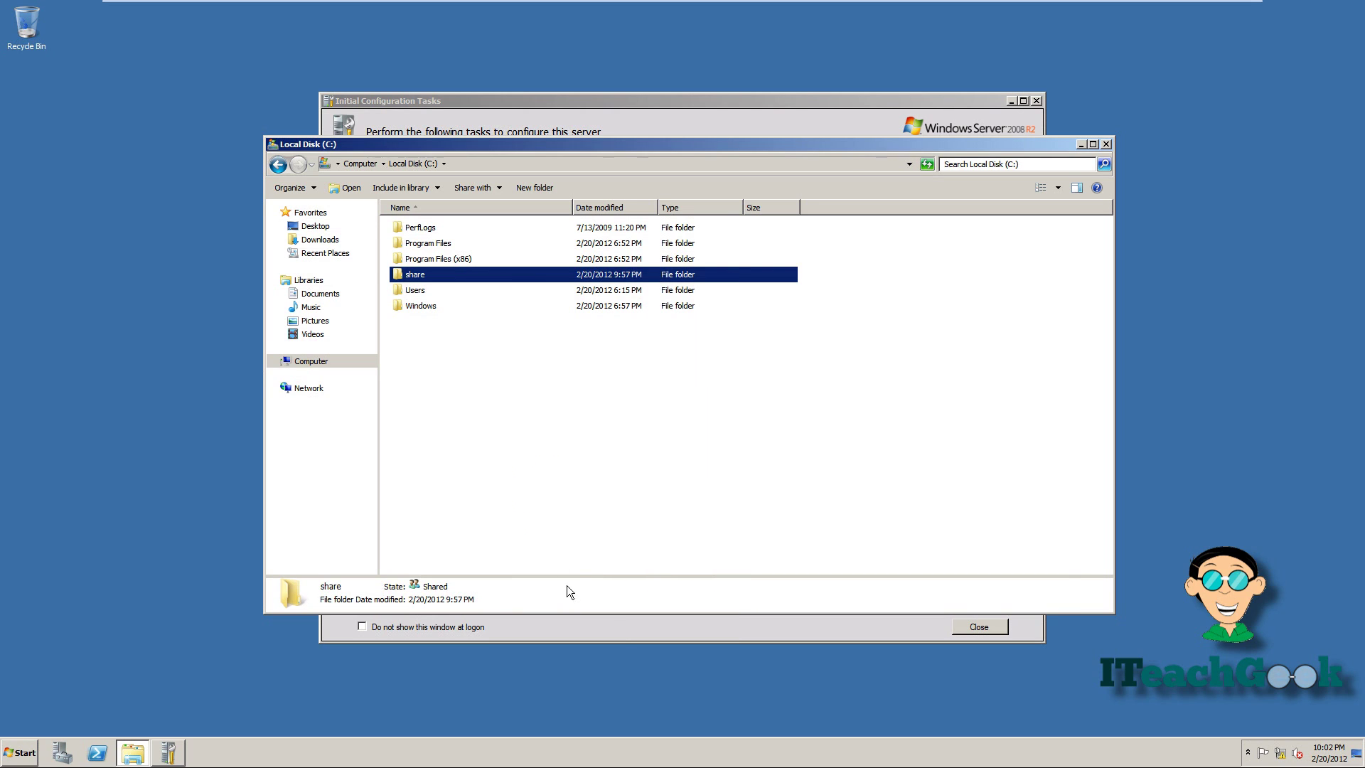
- Open the share folder on the server's Local Disk (C:)
double_click(503, 279)
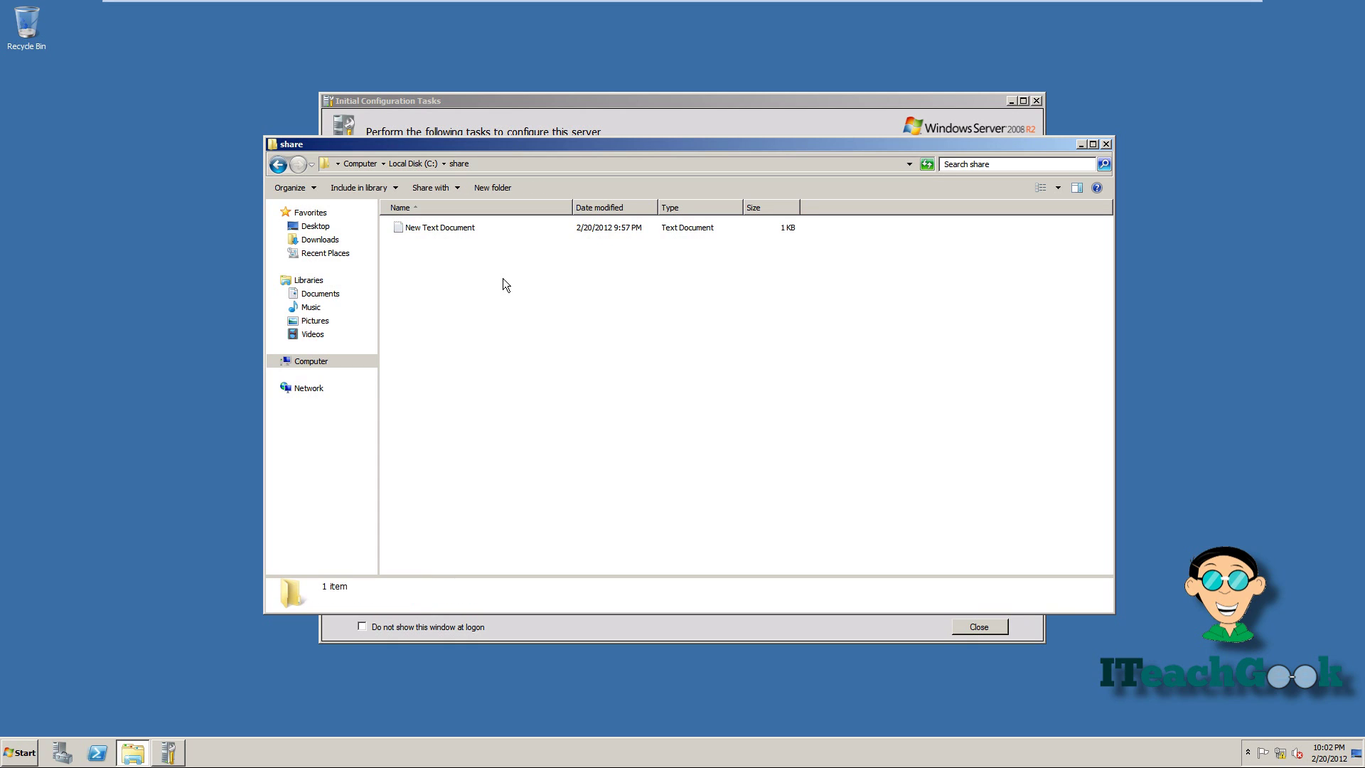